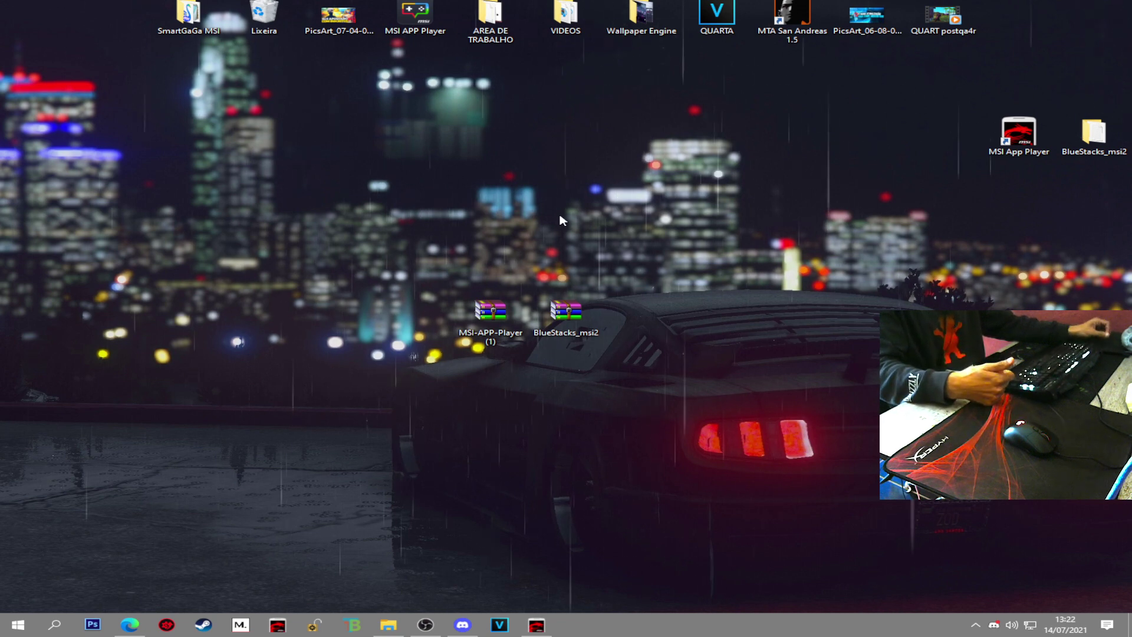
left_click_drag(396, 249, 652, 384)
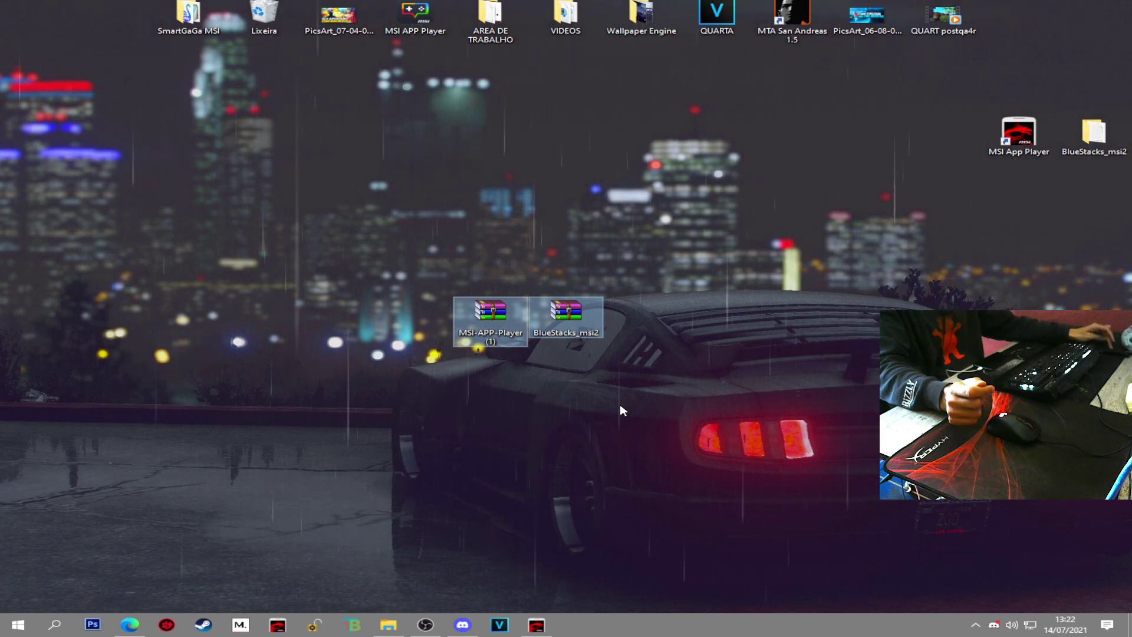
left_click_drag(402, 189, 592, 316)
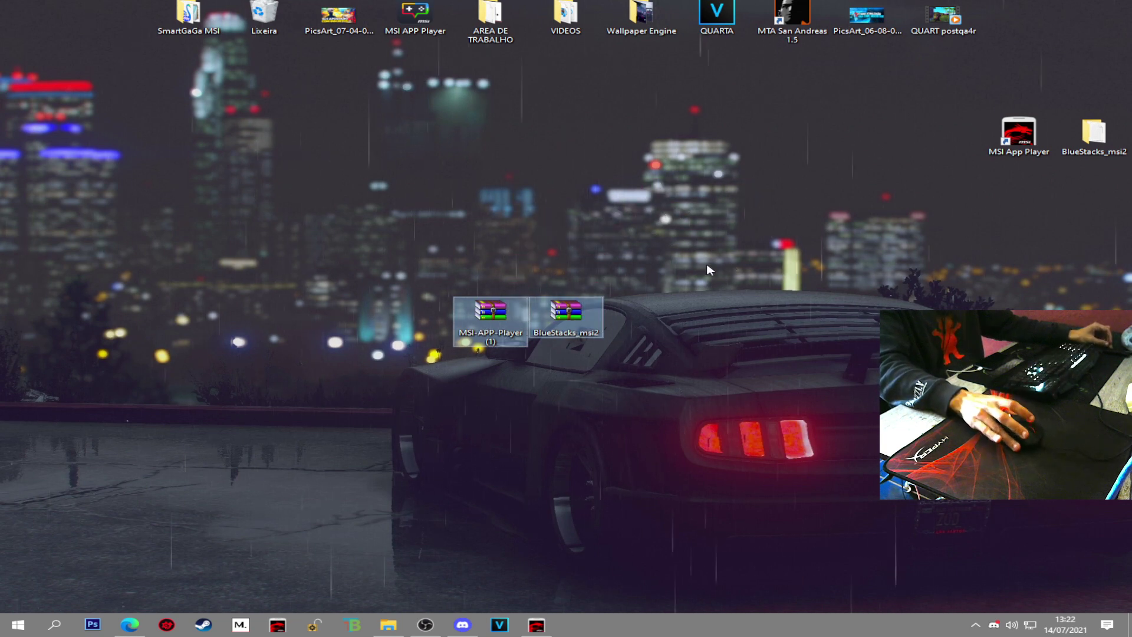
left_click(591, 247)
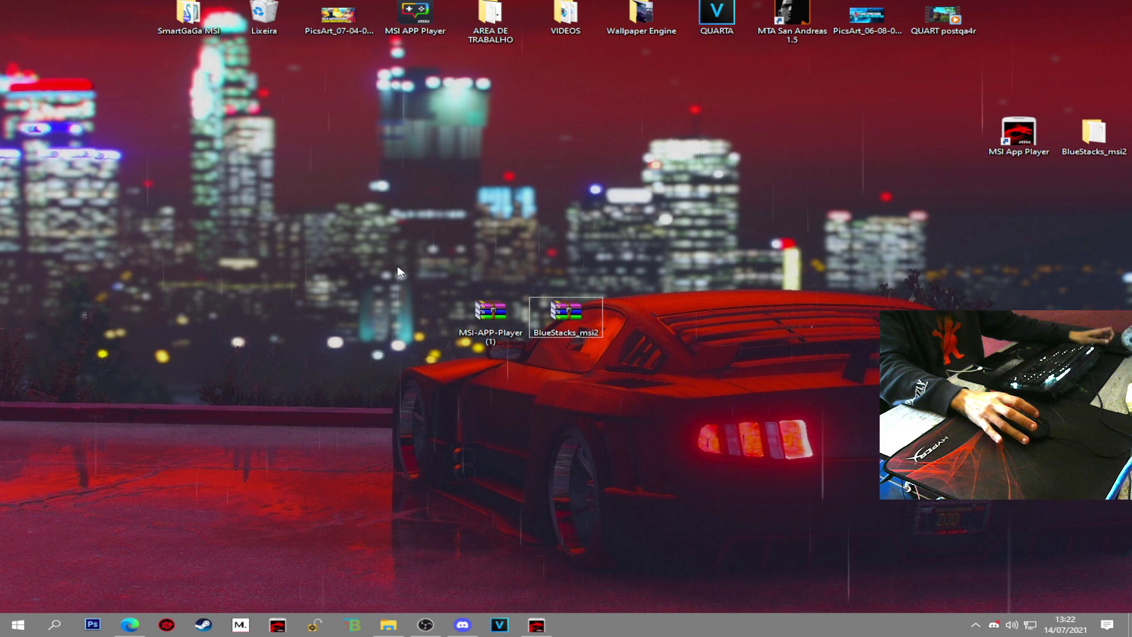
left_click_drag(359, 268, 704, 348)
left_click(707, 360)
left_click_drag(608, 334, 656, 304)
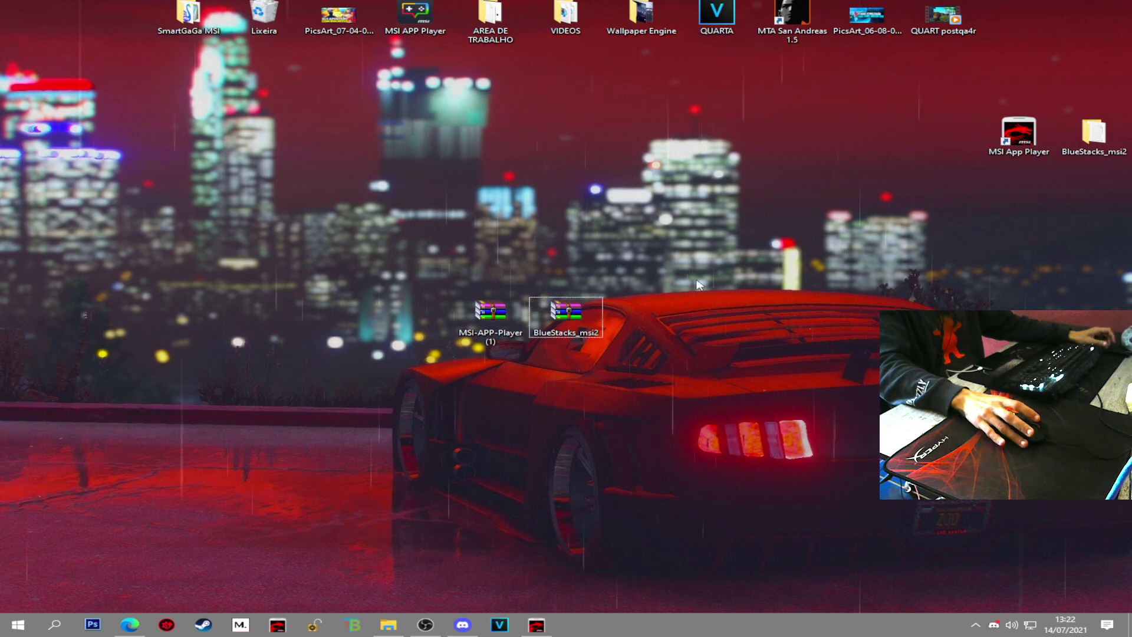
left_click_drag(368, 258, 704, 421)
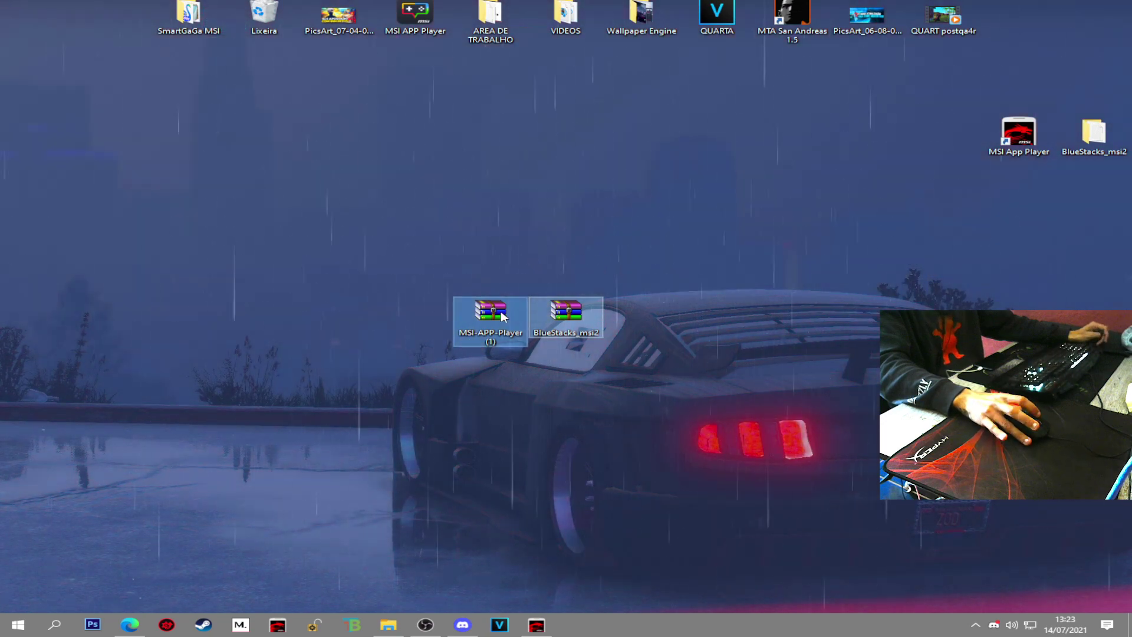
Step: Open the MSI-APP-Player (1) archive to check the BlueStacks installer inside, and close it without extracting
left_click(513, 335)
left_click_drag(512, 335, 362, 335)
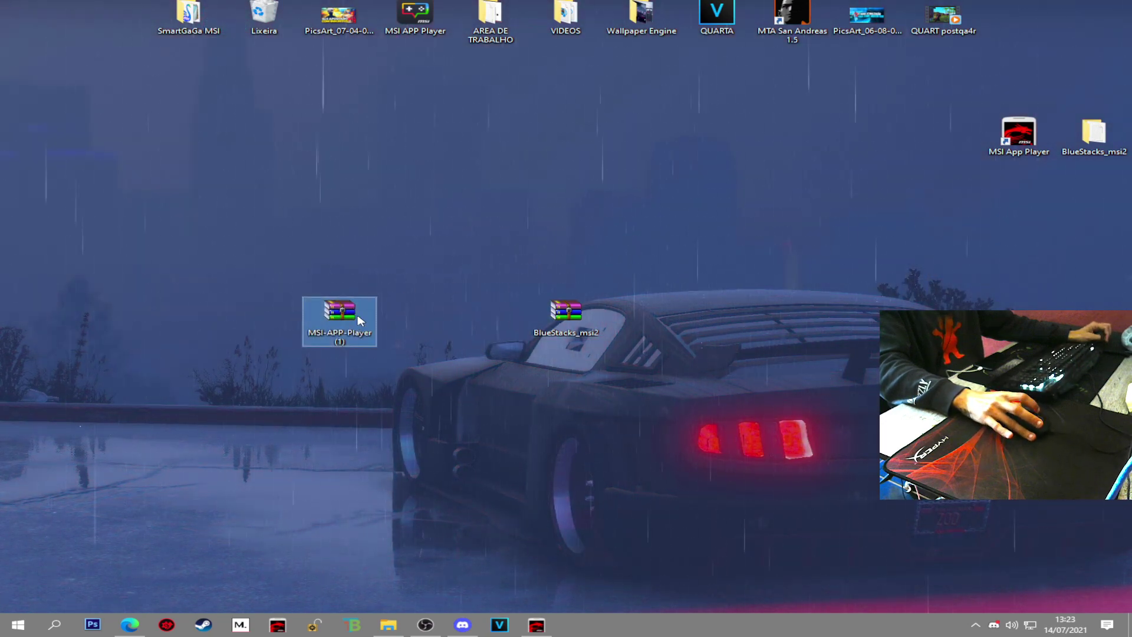
double_click(374, 321)
left_click(350, 191)
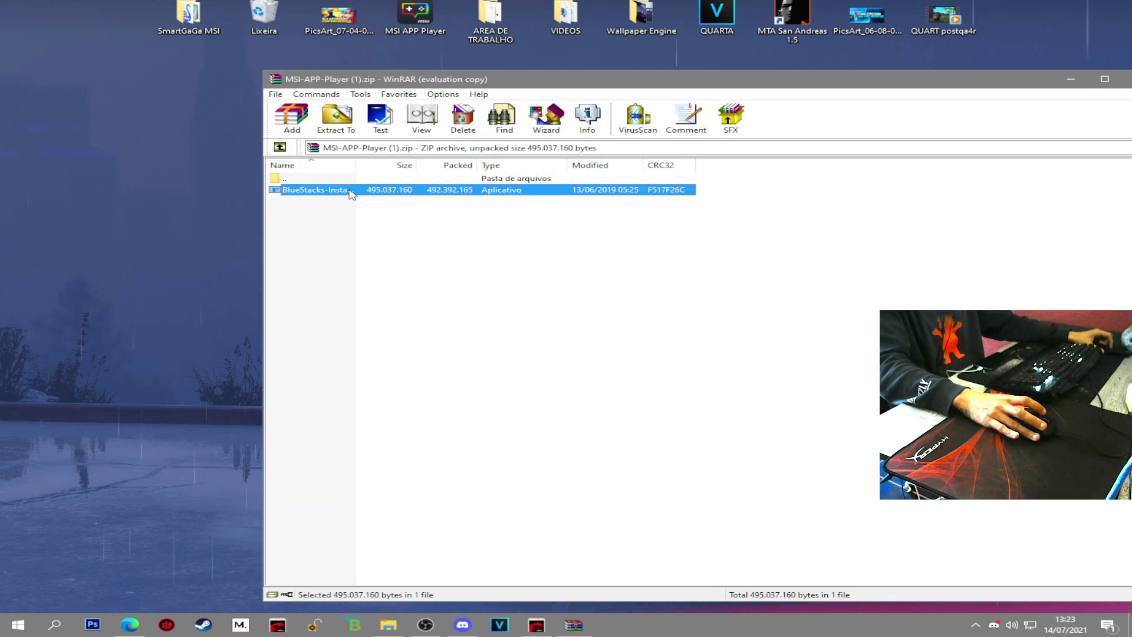
left_click(1124, 79)
Step: Move the MSI-APP-Player (1) archive to the desktop's top icon row and bring the MSI App Player shortcut to the middle
left_click_drag(353, 310, 127, 12)
left_click_drag(1021, 148, 397, 324)
left_click(579, 321)
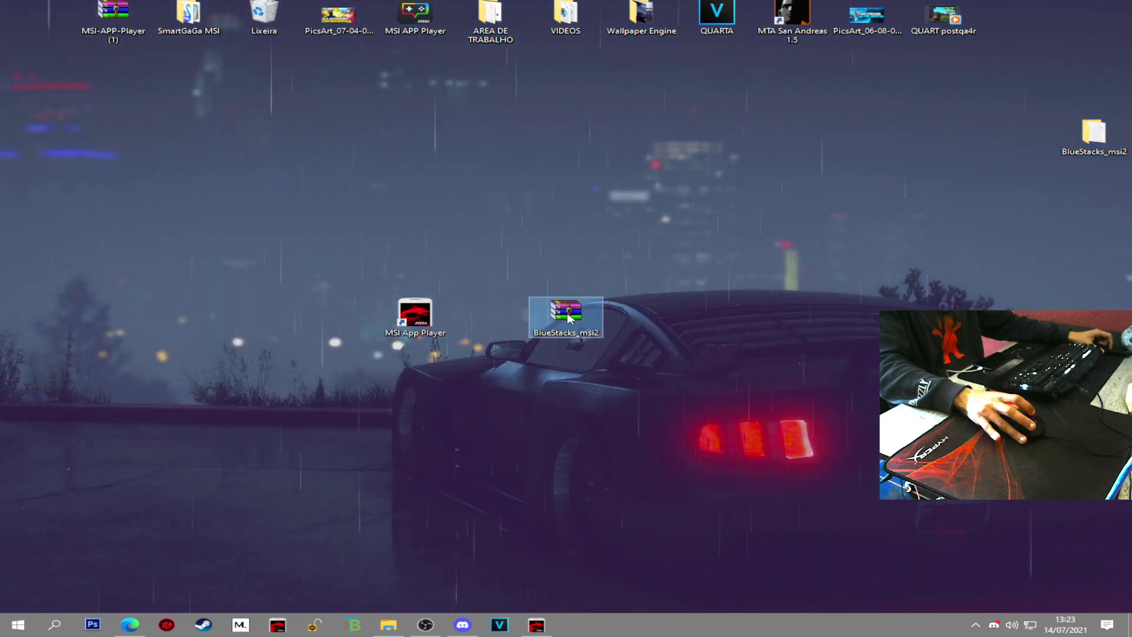
right_click(568, 316)
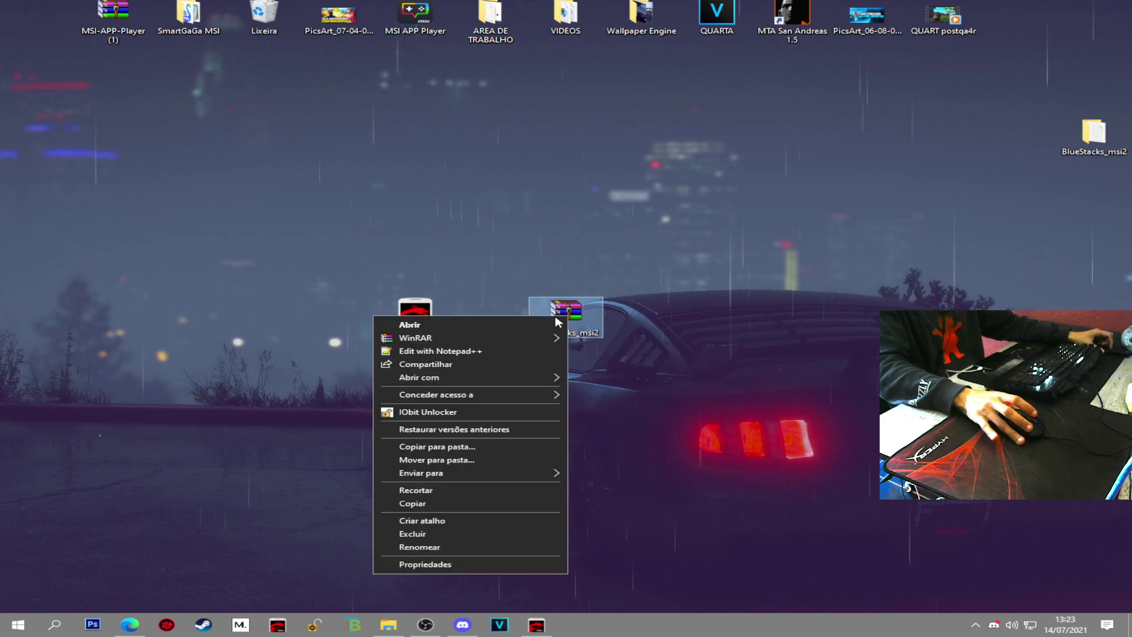
mouse_move(551, 336)
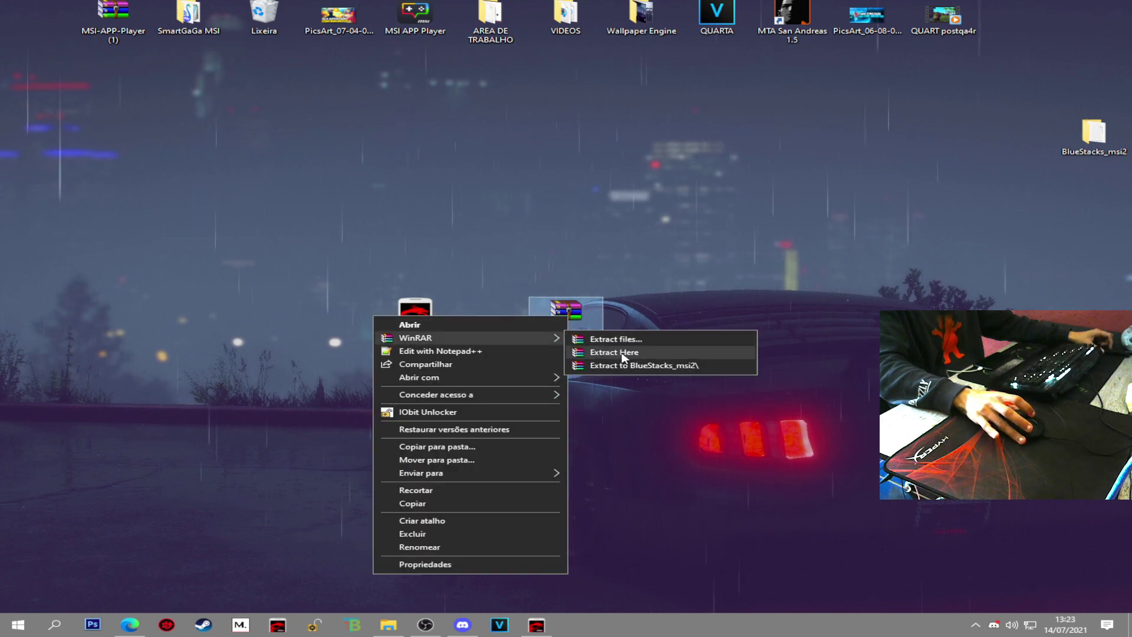
left_click(566, 312)
Step: Move the BlueStacks_msi2 archive up to the top icon row and place the BlueStacks_msi2 folder beside the MSI App Player shortcut
left_click_drag(566, 313, 81, 79)
left_click_drag(1093, 135, 513, 327)
left_click_drag(286, 229, 629, 401)
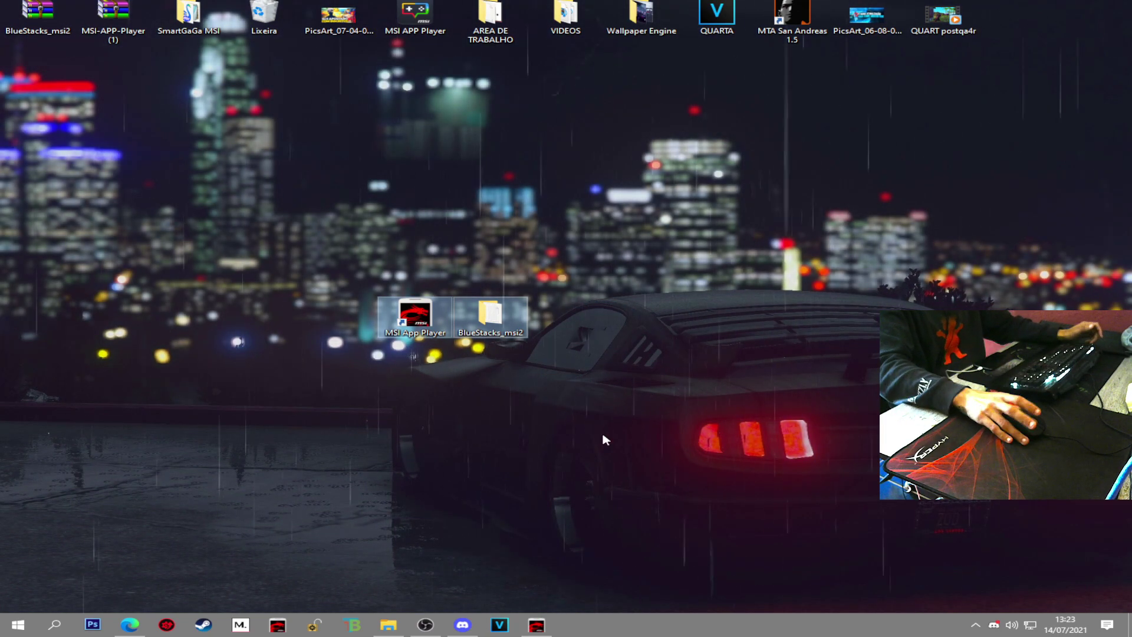
Step: Quit Discord running in the background
right_click(994, 625)
left_click(1004, 615)
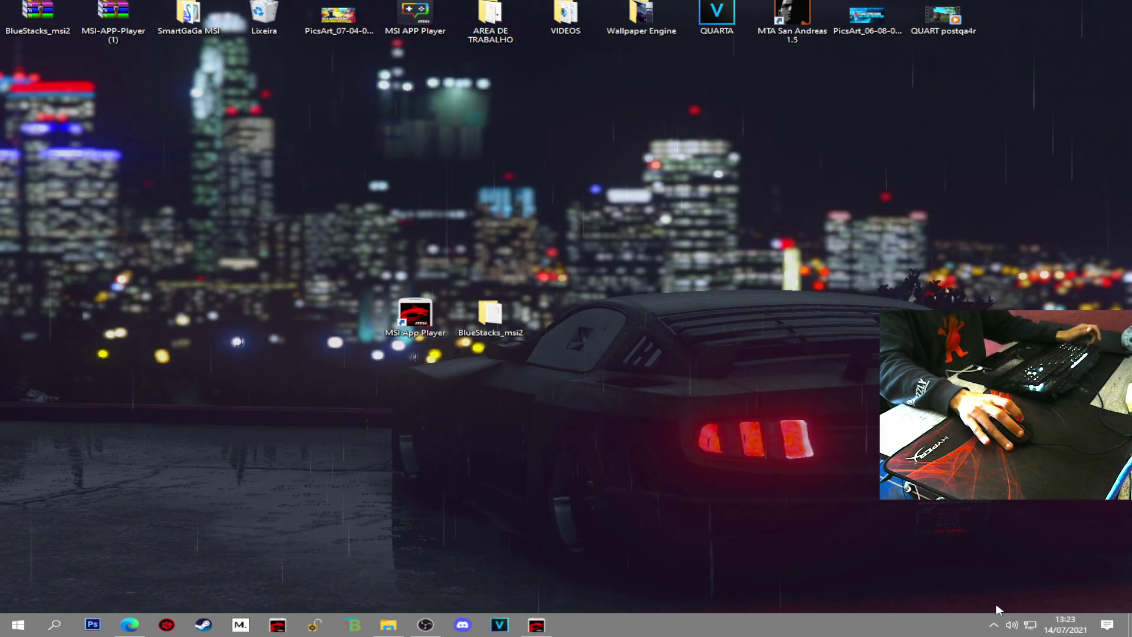
left_click_drag(313, 272, 594, 419)
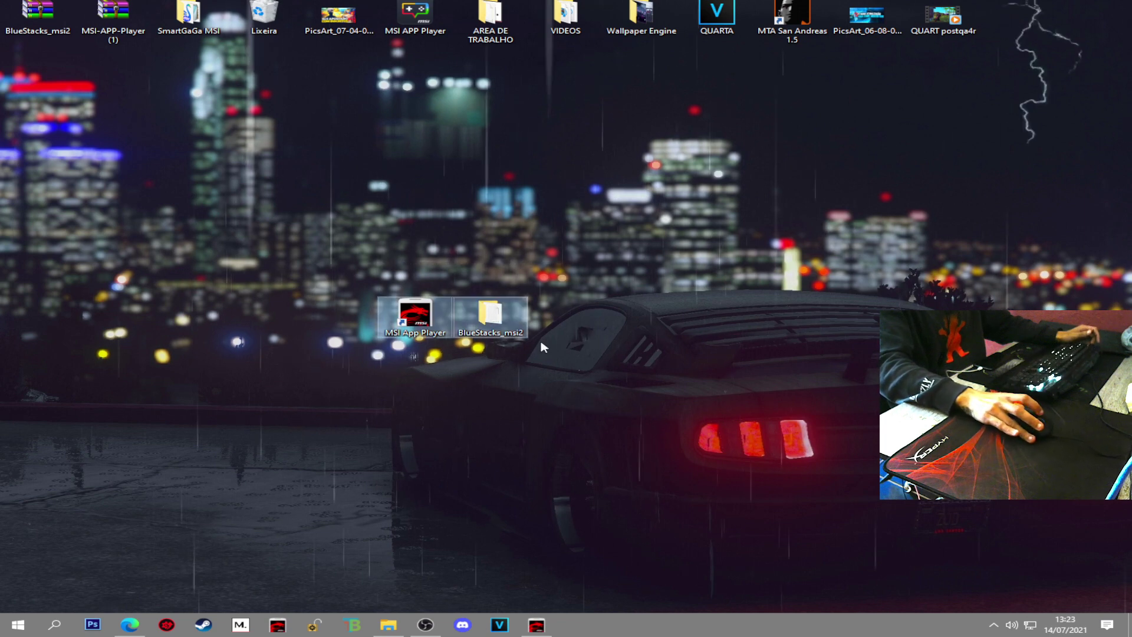
left_click(466, 240)
Step: Switch to MSI App Player, check its client and engine version in the settings, and close the settings
left_click(540, 622)
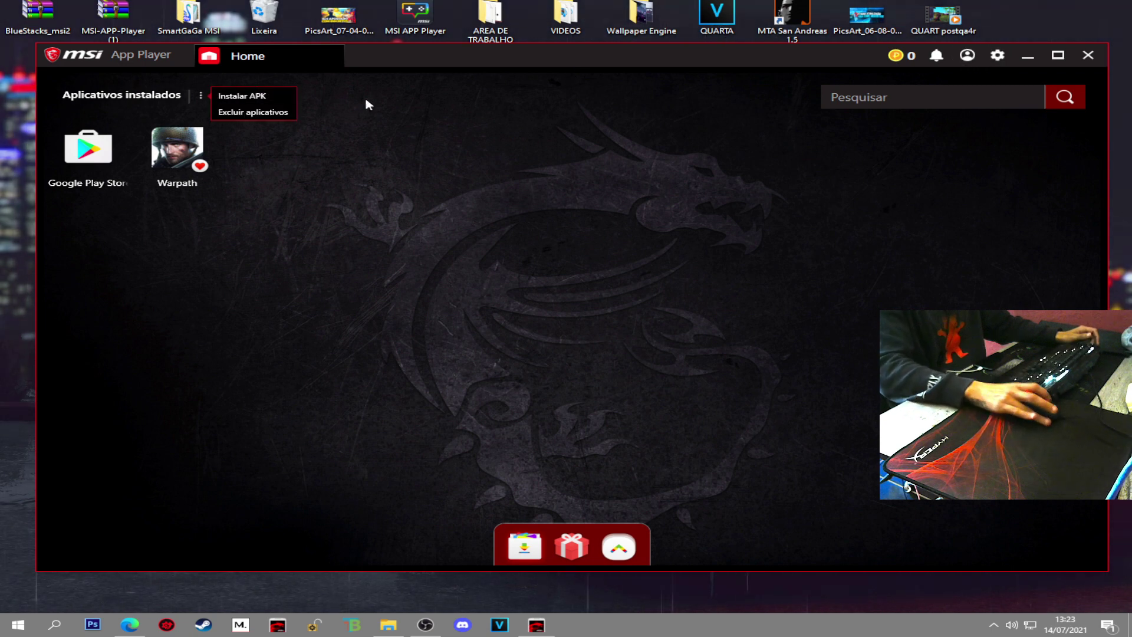
left_click(997, 56)
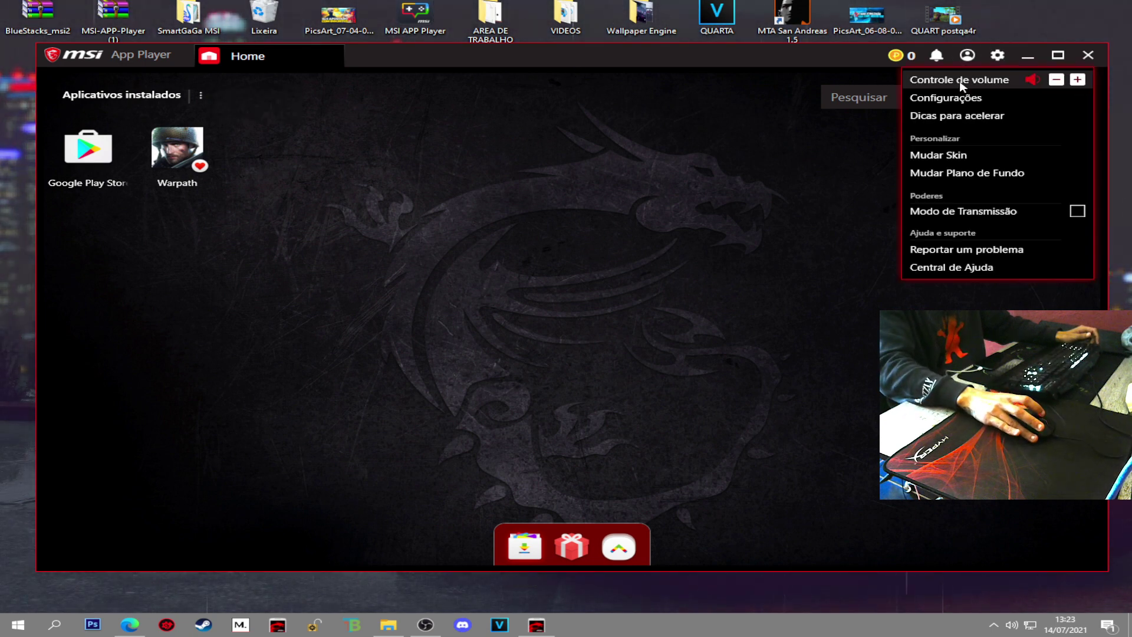
left_click(961, 97)
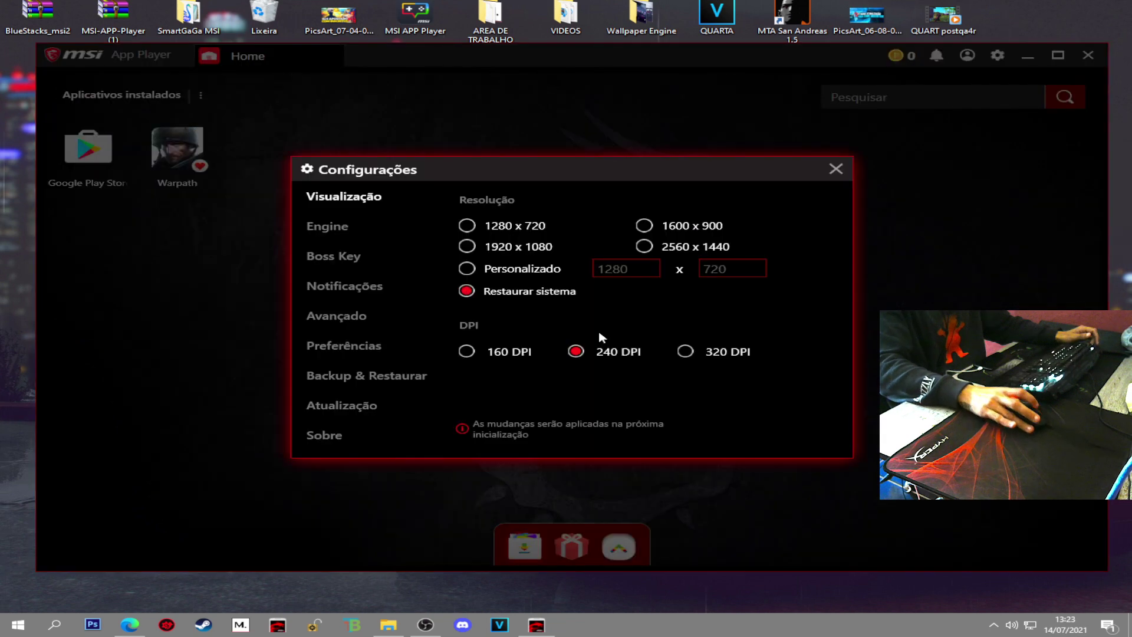
left_click(343, 434)
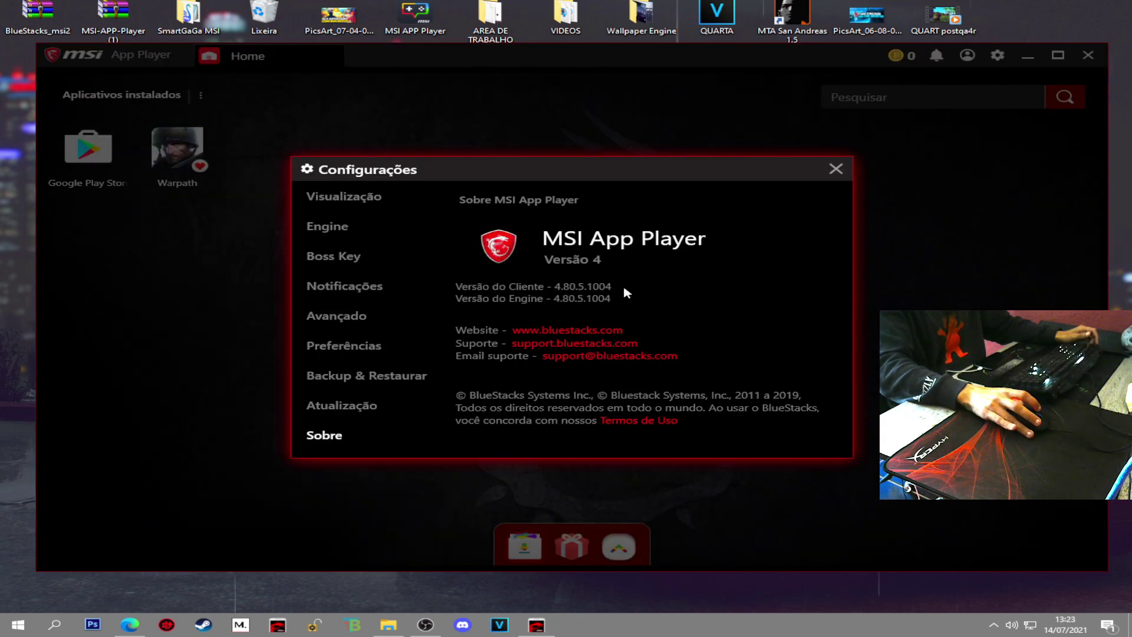
left_click(836, 171)
left_click_drag(765, 45, 536, 127)
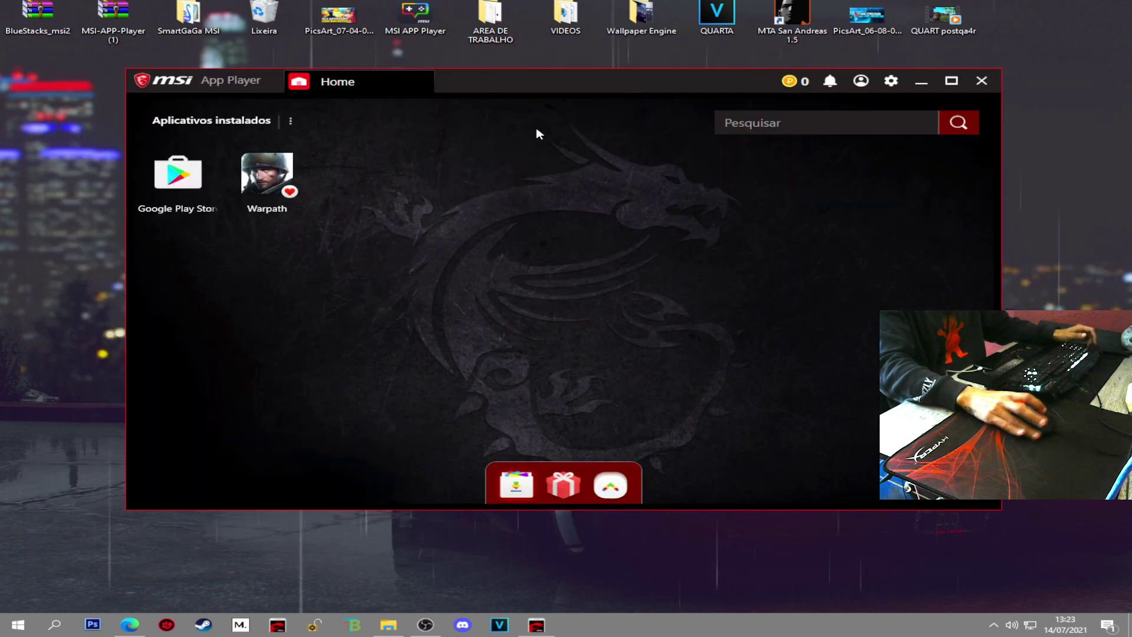
left_click(980, 81)
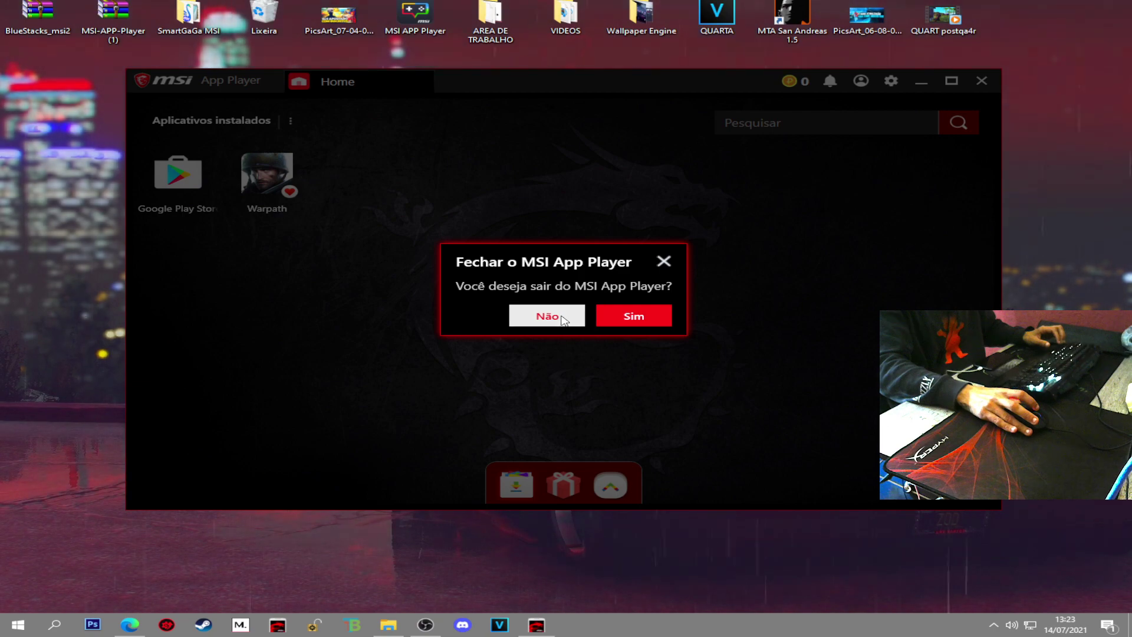
left_click(547, 317)
Step: Launch BlueStacksTweaker5 from the BSTweaker5 folder and force-kill the running MSI App Player, leaving the tweaker minimized
left_click(54, 625)
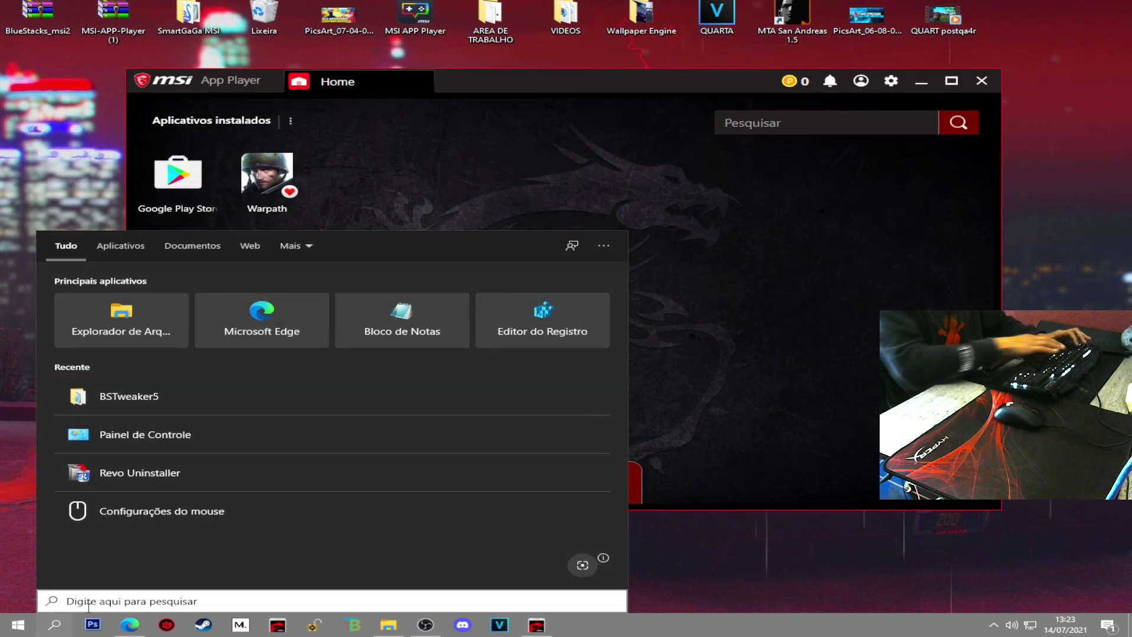
type("bs")
left_click(129, 313)
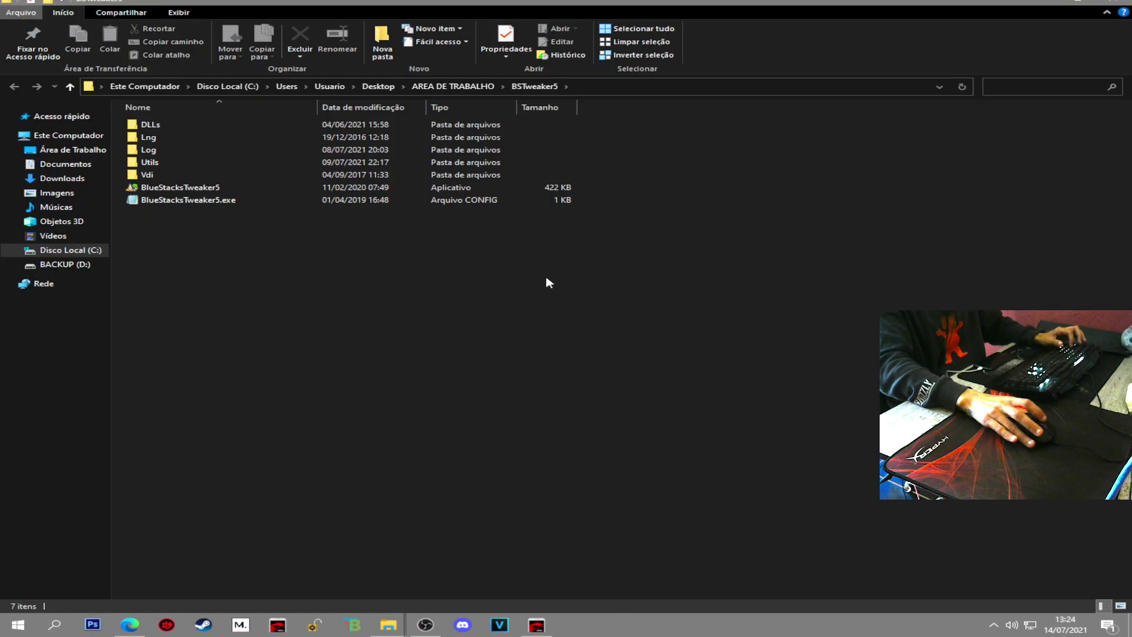
double_click(193, 188)
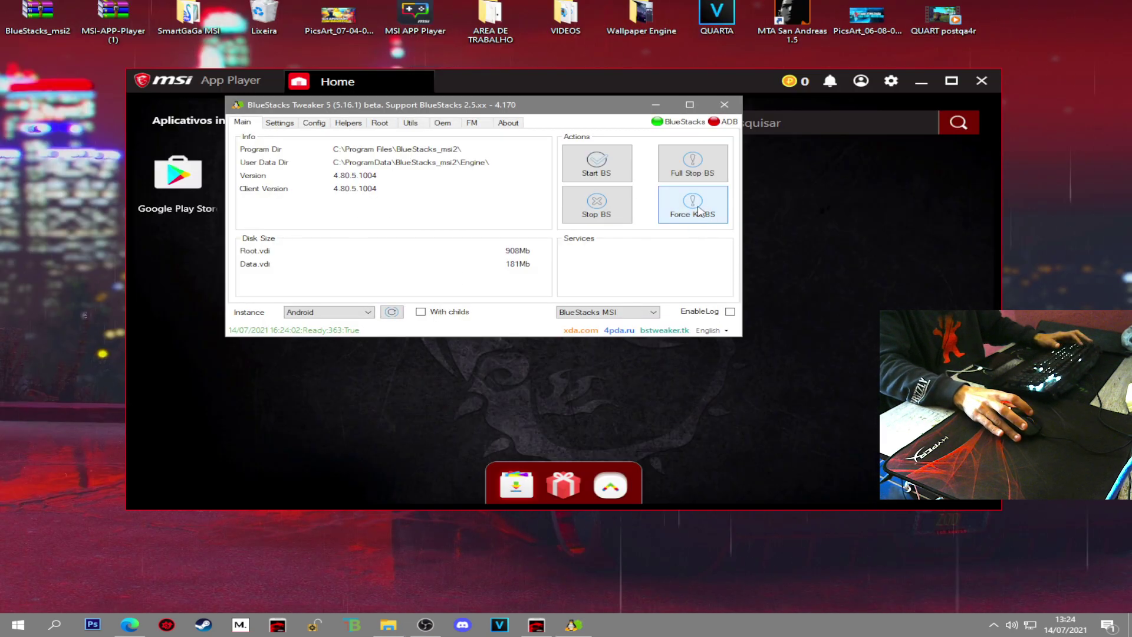
left_click(698, 210)
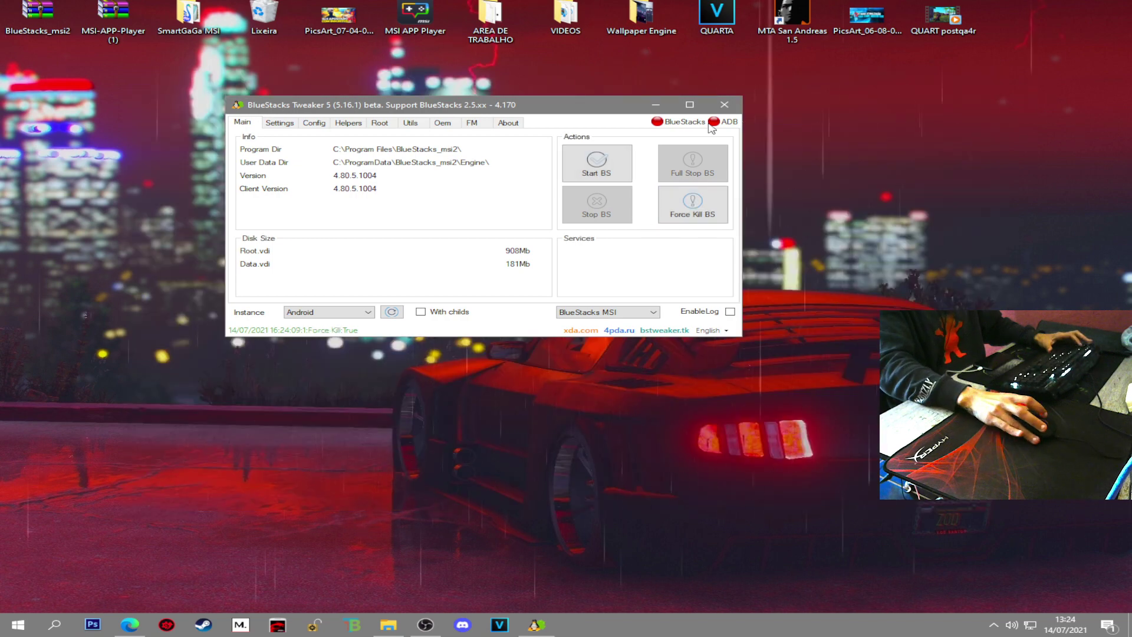
left_click(663, 110)
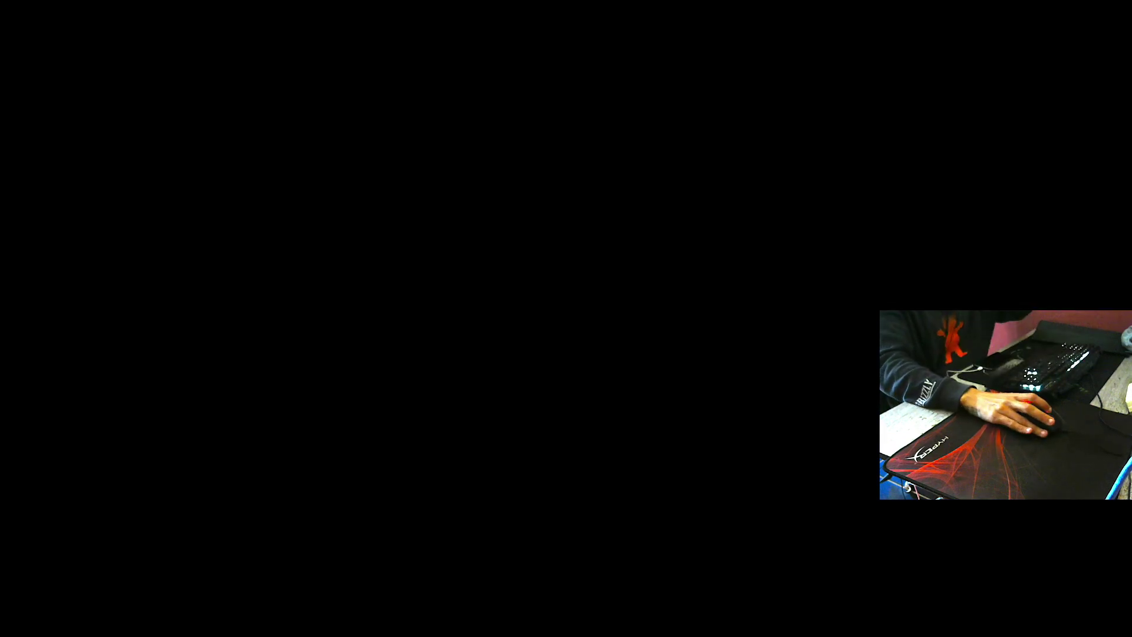
Step: Look through the running applications and background processes in Task Manager for leftover emulator processes
scroll(448, 236, "down", 2)
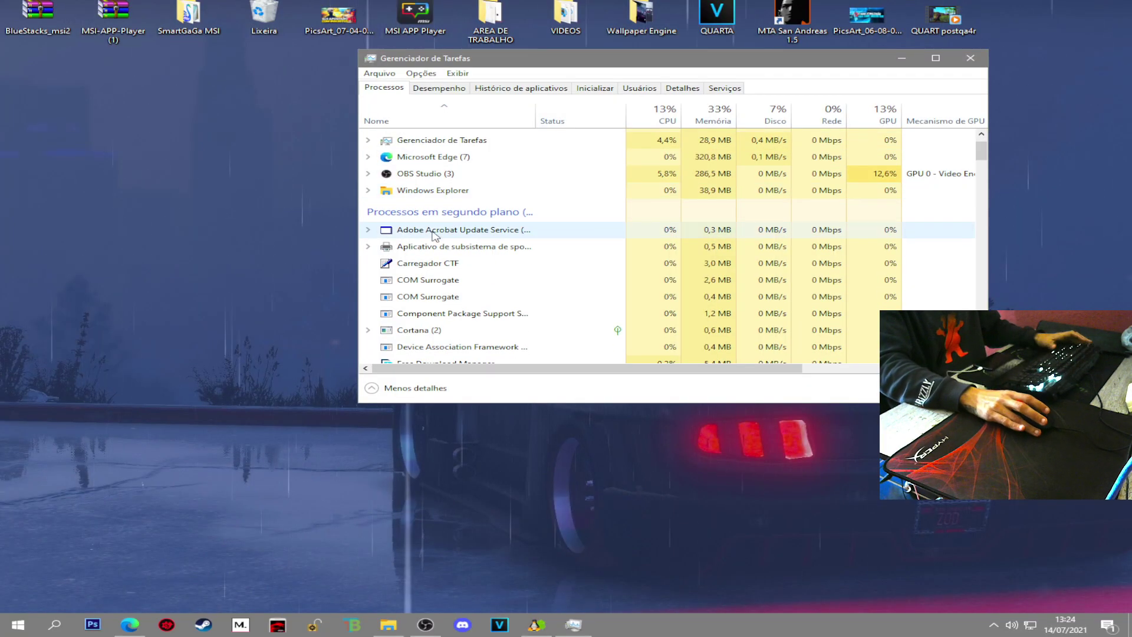
scroll(422, 261, "down", 4)
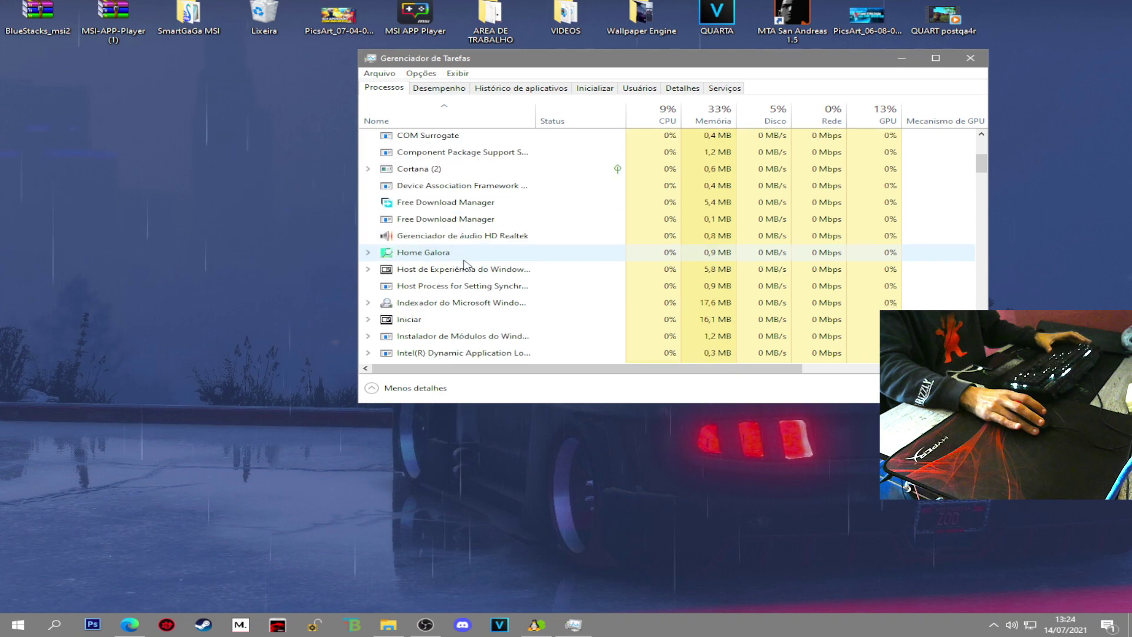
scroll(466, 264, "down", 5)
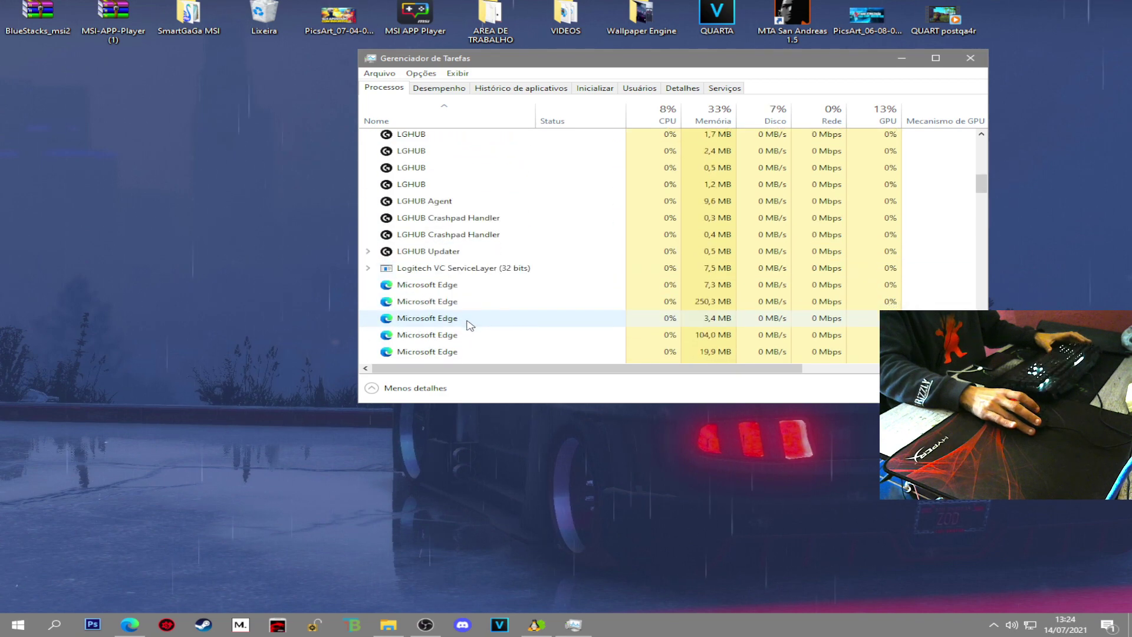
scroll(464, 326, "down", 2)
scroll(463, 300, "up", 9)
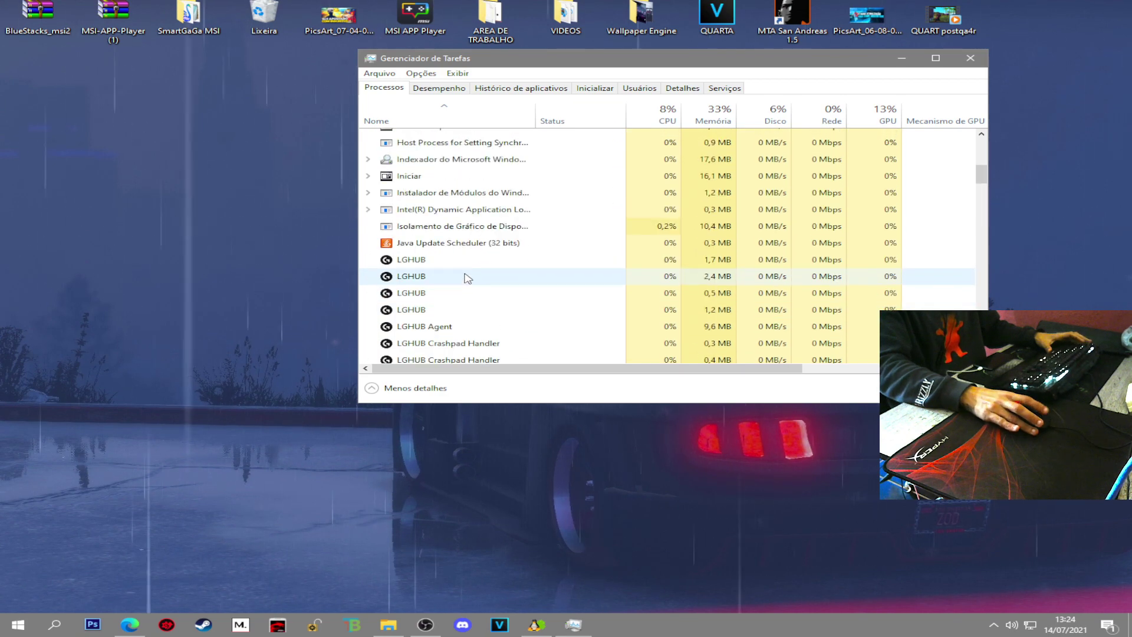
scroll(466, 269, "up", 4)
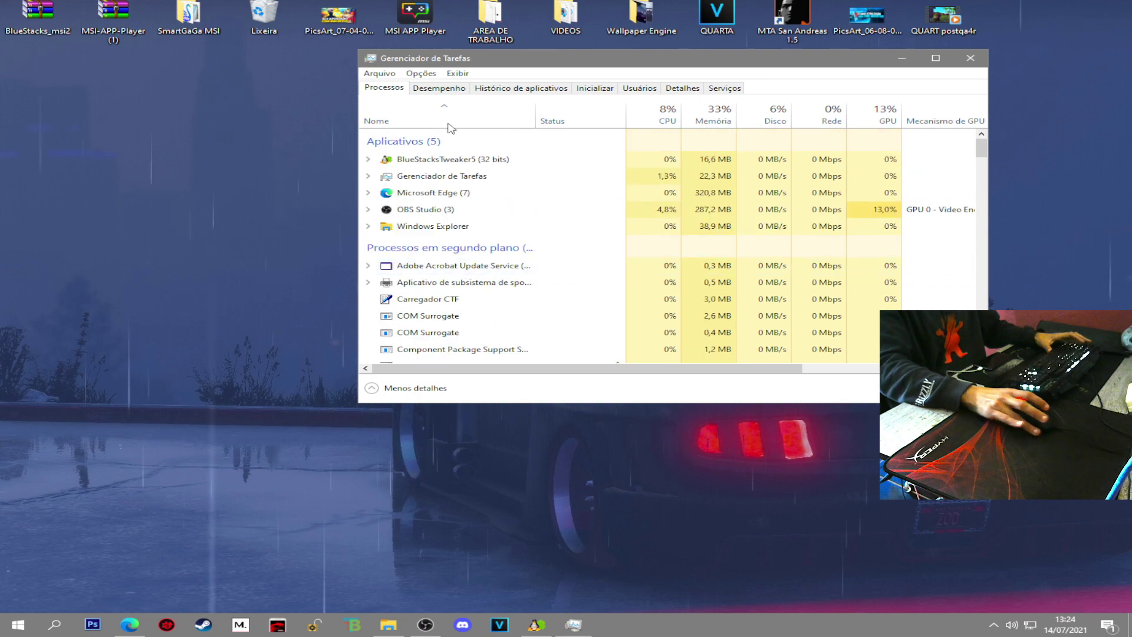
Step: Check Task Manager's detailed list of executables for any emulator process still running
left_click(682, 88)
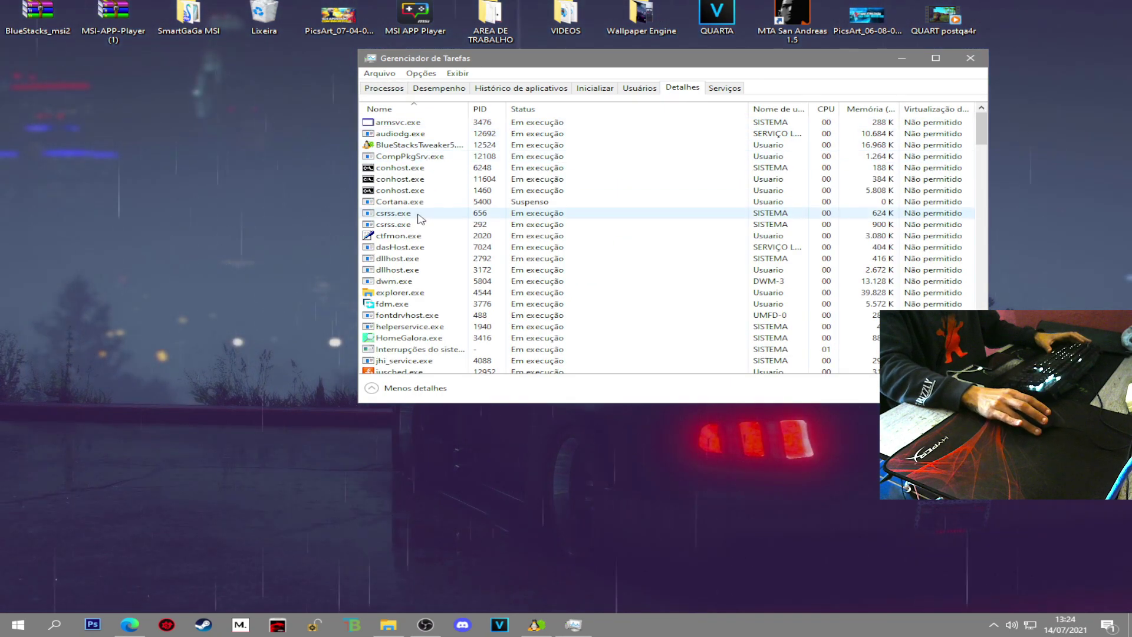
scroll(406, 207, "down", 3)
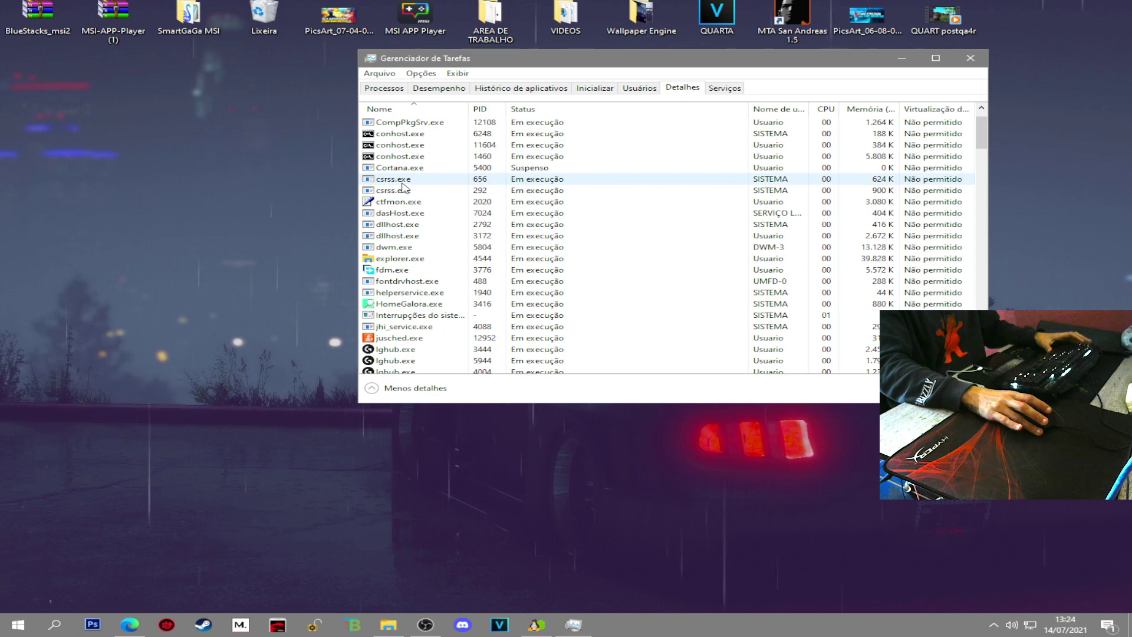
scroll(406, 204, "down", 12)
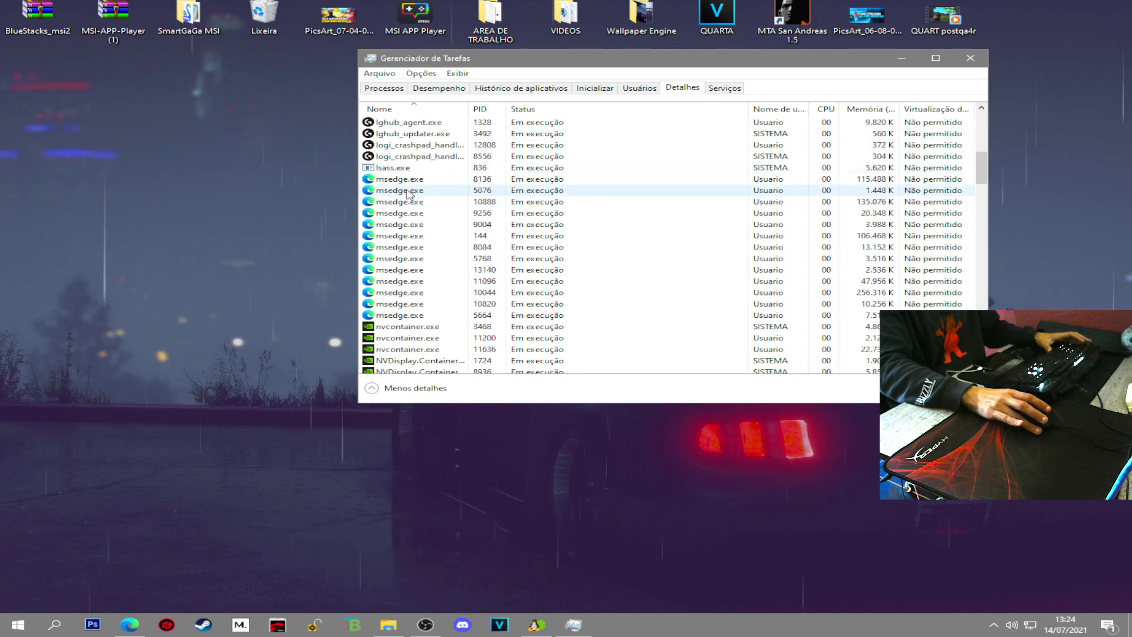
scroll(429, 245, "down", 5)
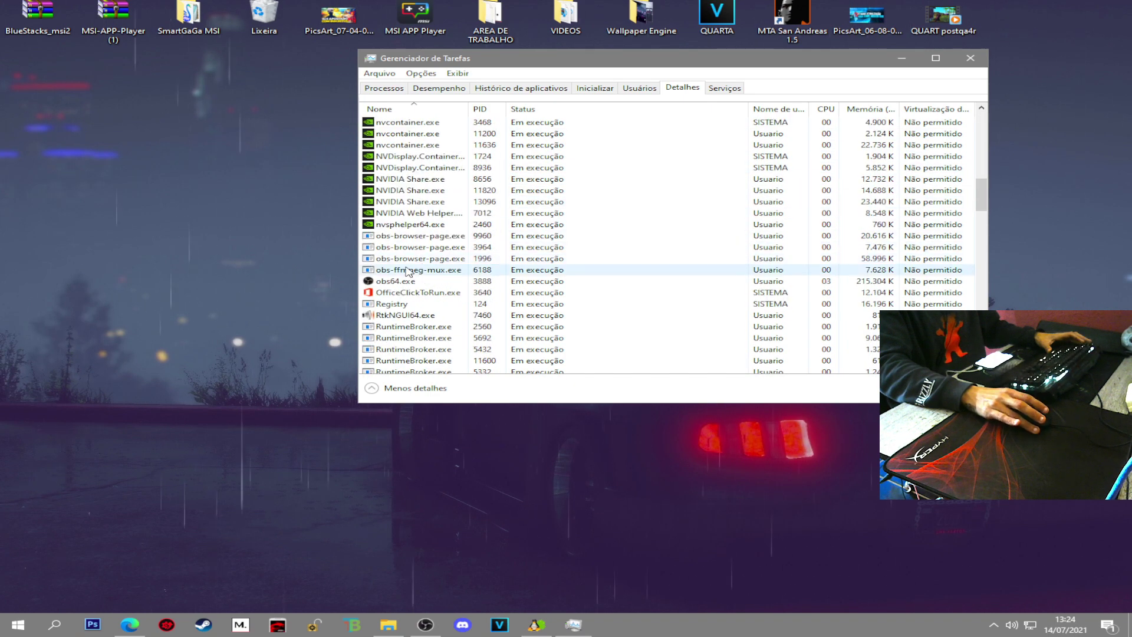
scroll(418, 286, "down", 9)
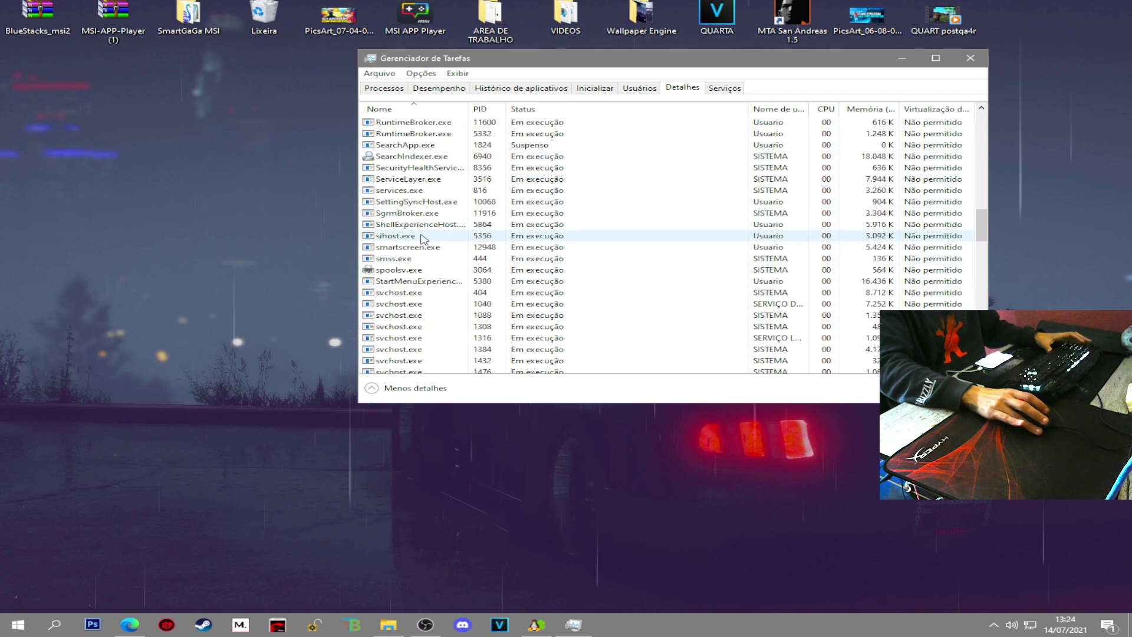
scroll(419, 292, "down", 2)
scroll(419, 293, "up", 7)
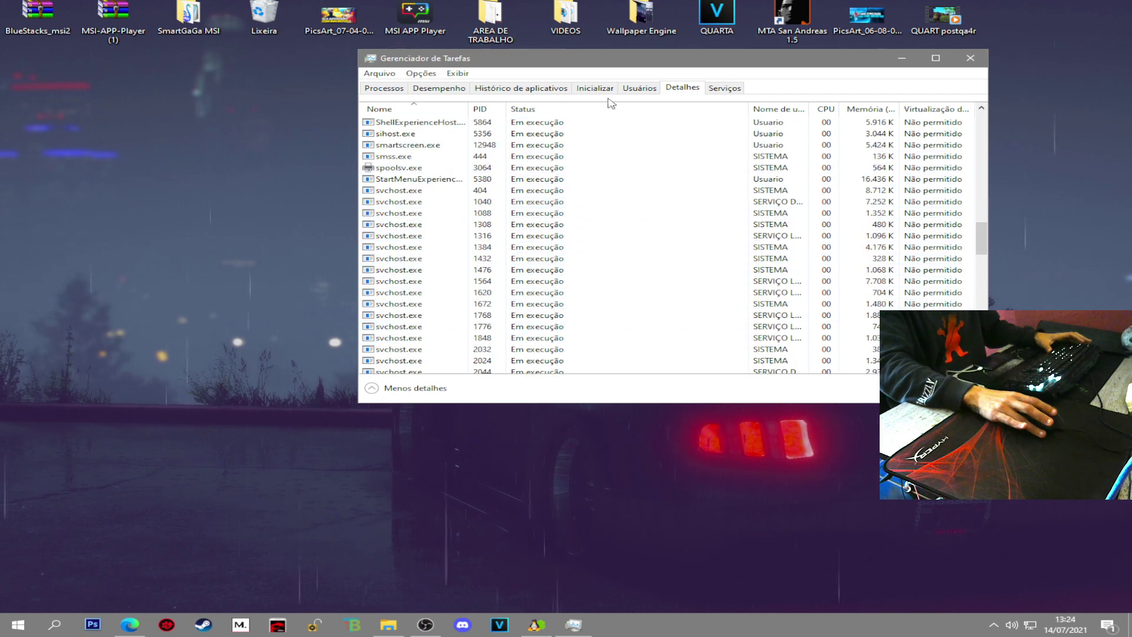
Step: Close Task Manager and move the MSI App Player shortcut and the BlueStacks_msi2 folder to new spots on the desktop
left_click(969, 58)
mouse_move(254, 208)
left_mouse_down()
mouse_move(397, 227)
mouse_move(531, 336)
mouse_move(526, 325)
mouse_move(678, 325)
left_mouse_up()
left_click_drag(394, 177, 825, 330)
left_click(566, 315)
left_click_drag(566, 316, 340, 318)
left_click_drag(640, 313, 507, 312)
Step: Open the BlueStacks_msi2 folder on the desktop and delete the Logs folder inside it
double_click(489, 314)
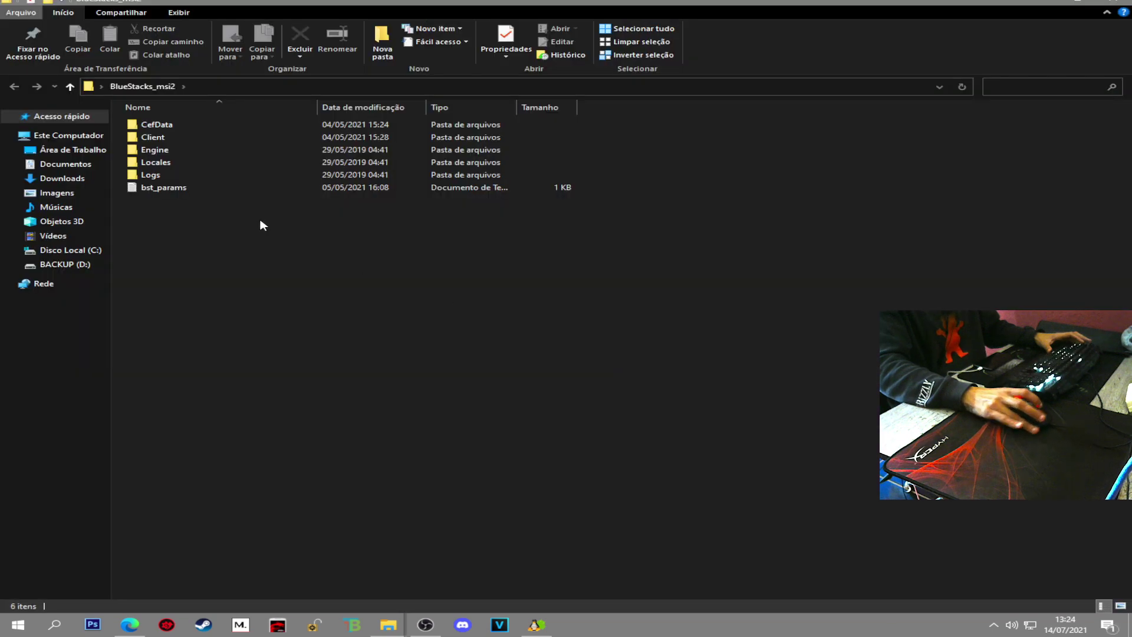
right_click(155, 178)
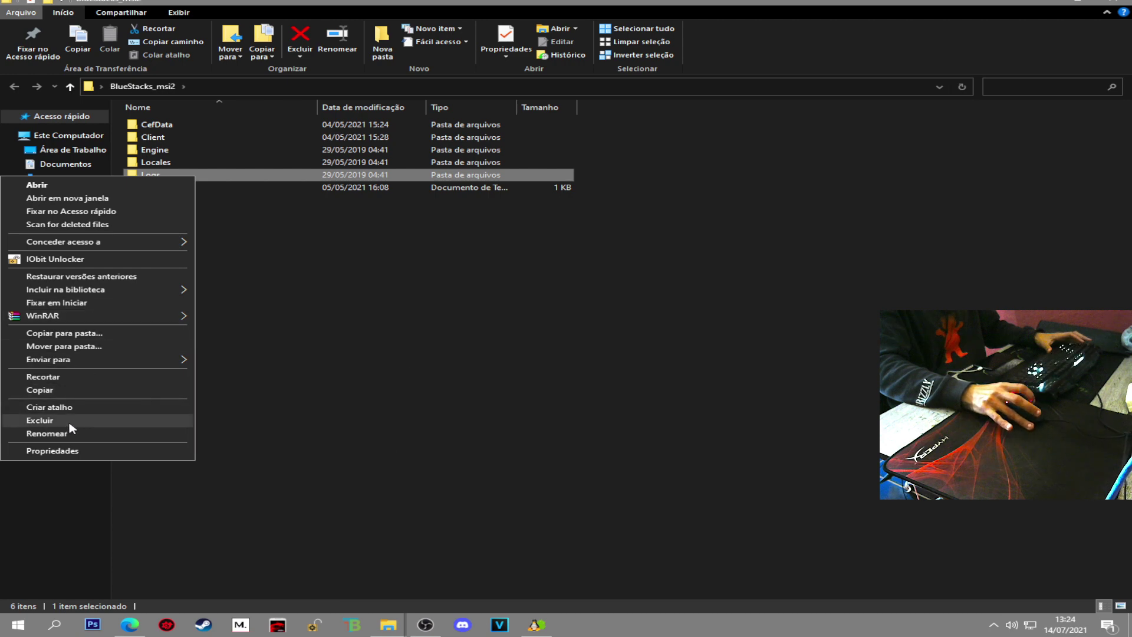
left_click(39, 420)
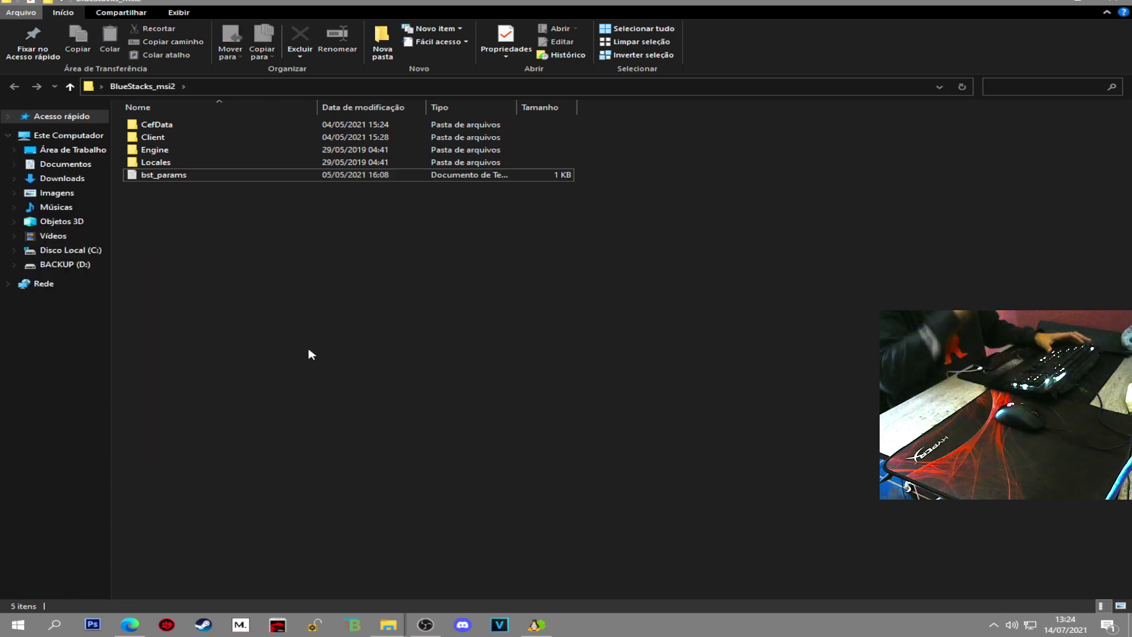
Step: Copy all remaining items of the folder (CefData, Client, Engine, Locales and bst_params) and leave the folder window
left_click_drag(269, 311, 246, 107)
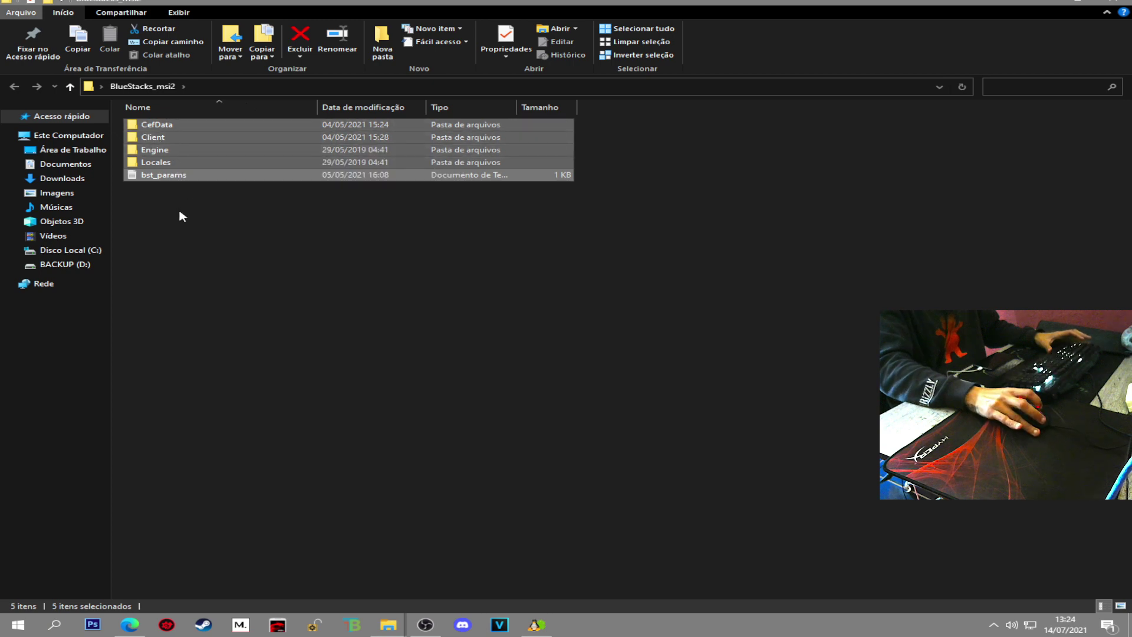
right_click(189, 147)
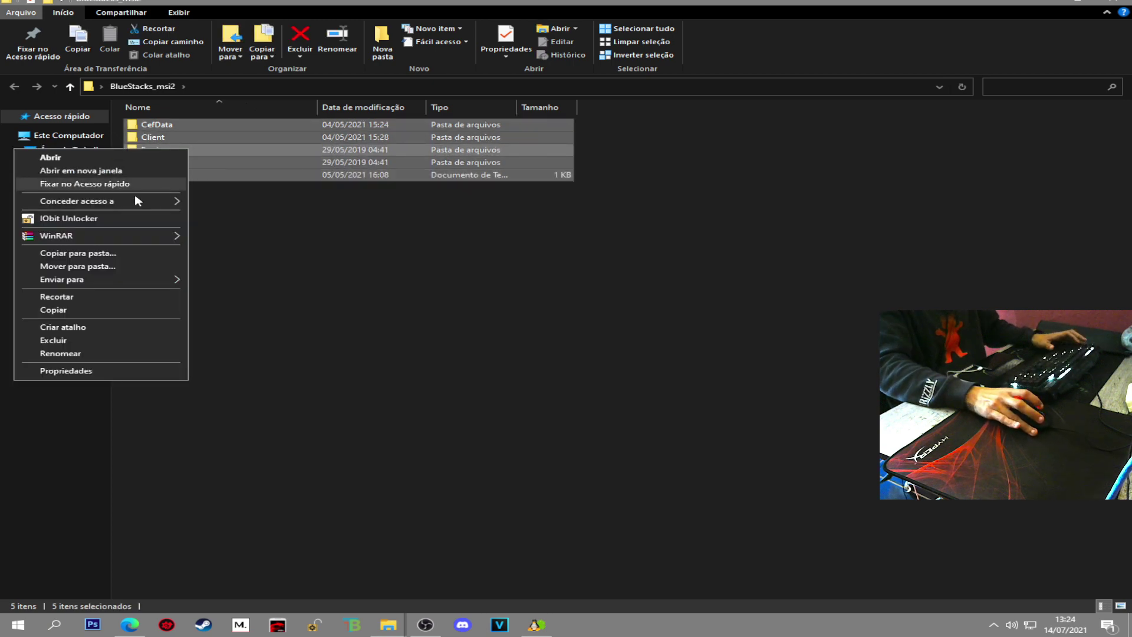
left_click(53, 310)
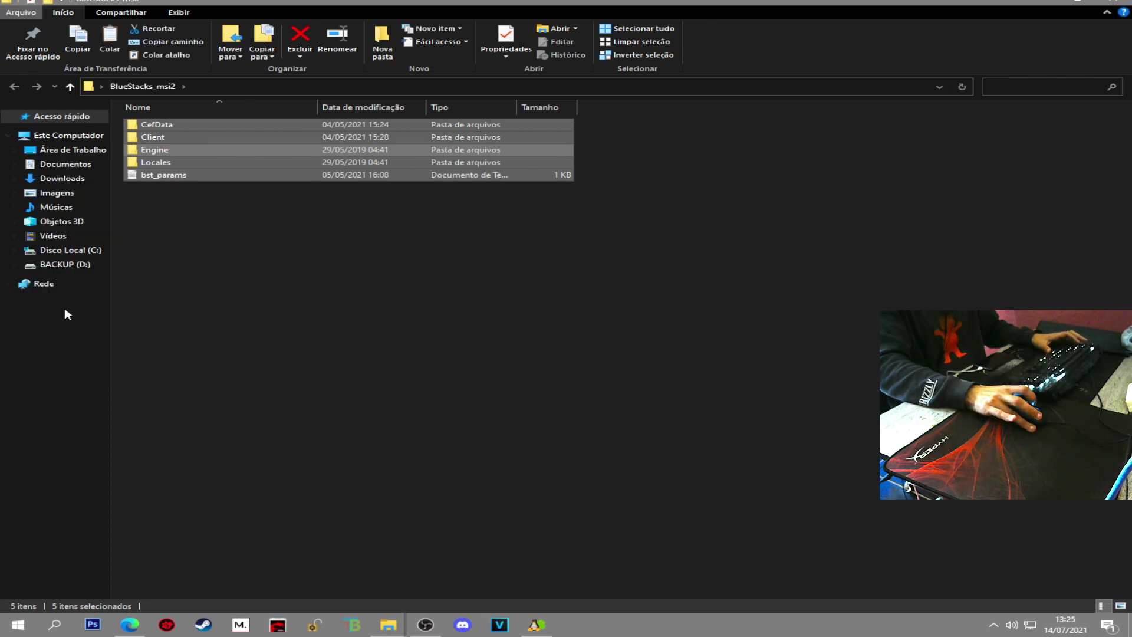
left_click(1057, 2)
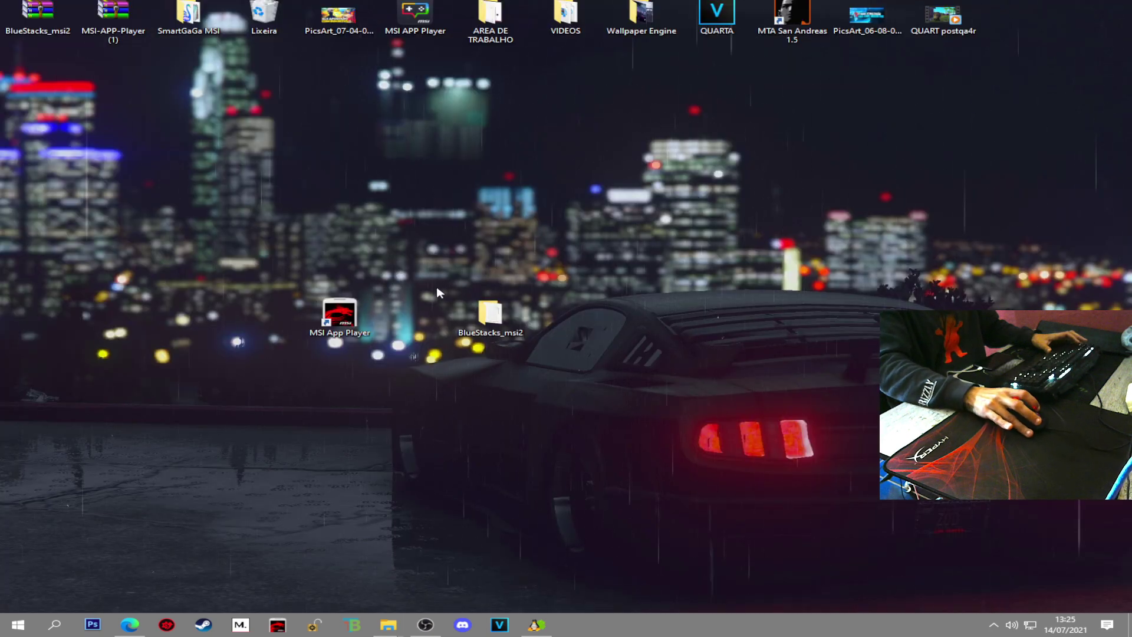
Step: Open the MSI App Player shortcut's file location and go up to the BlueStacks_msi2 folder in ProgramData
left_click(337, 320)
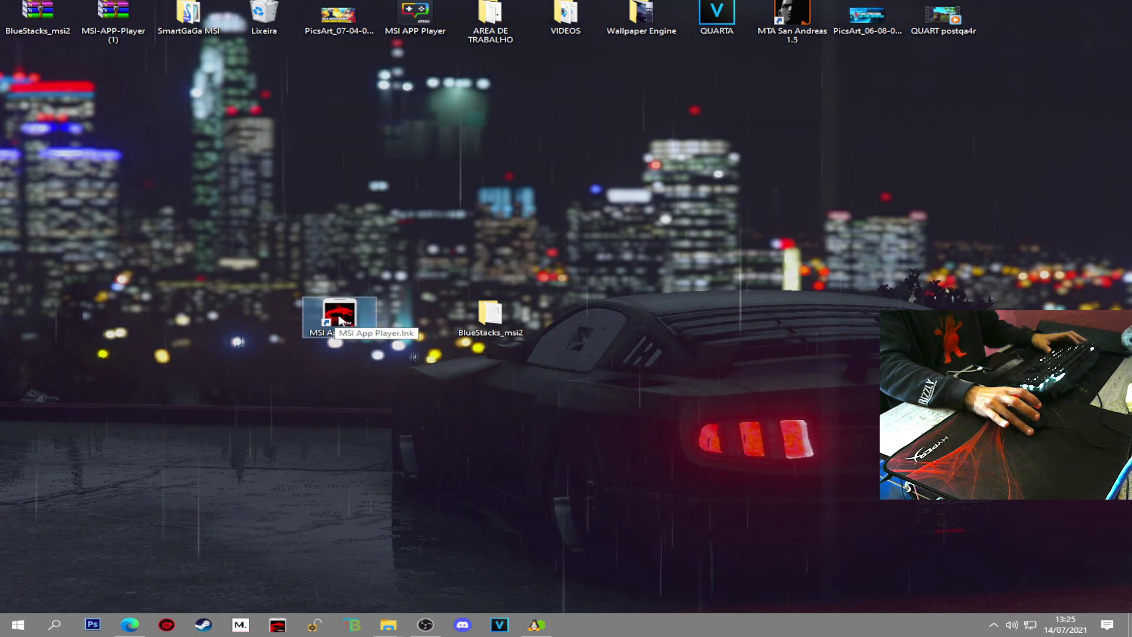
right_click(337, 319)
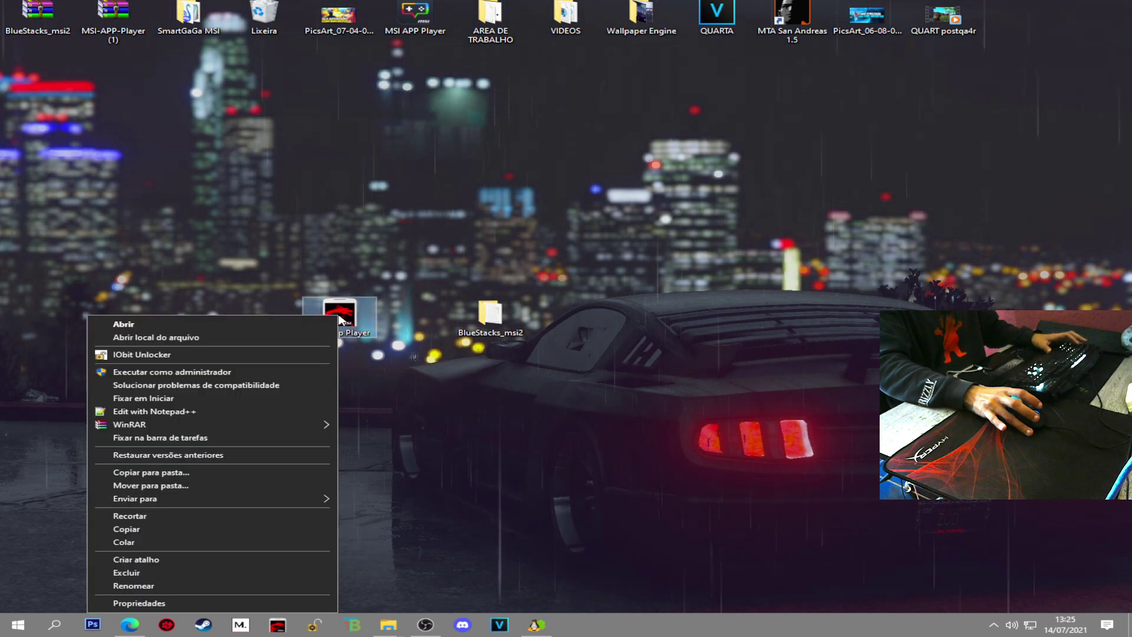
left_click(156, 337)
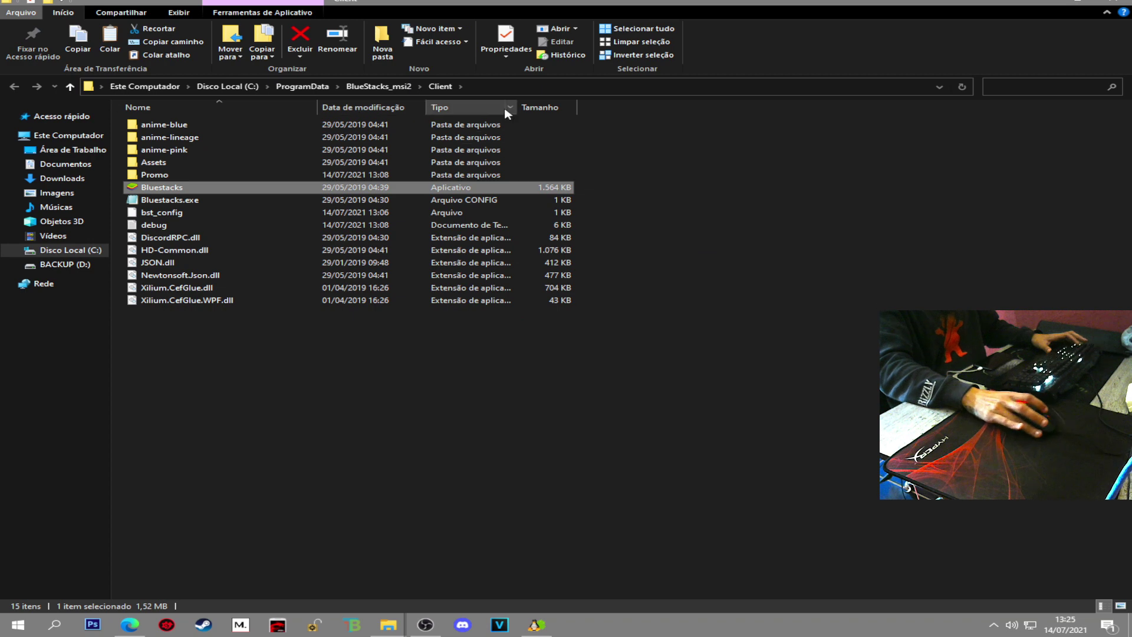
left_click(430, 441)
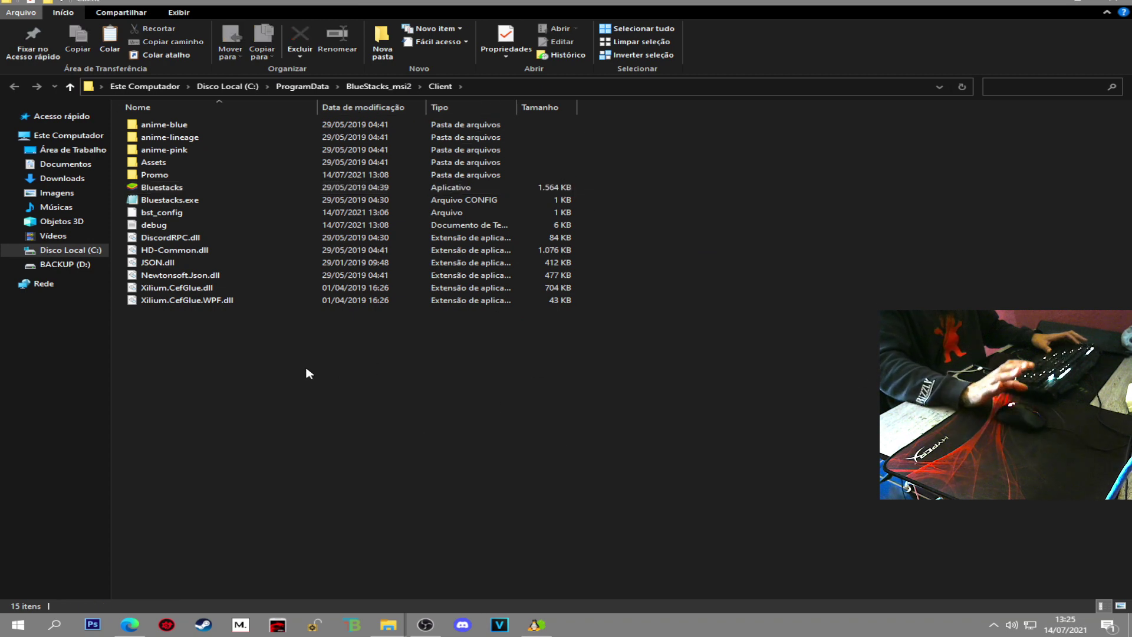
left_click(376, 87)
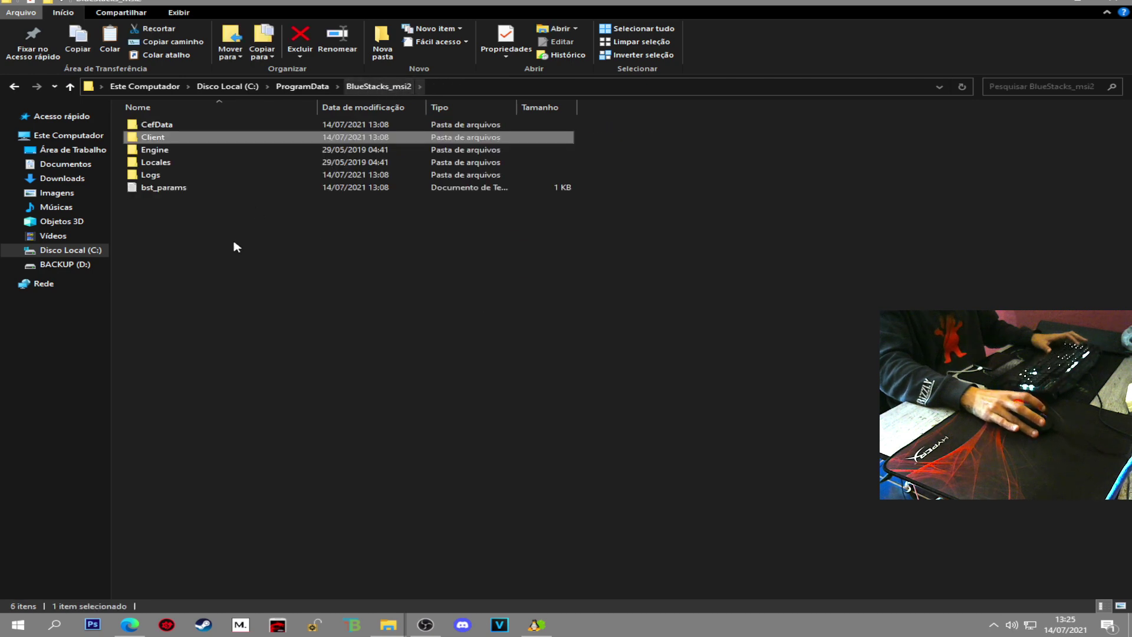
left_click(250, 260)
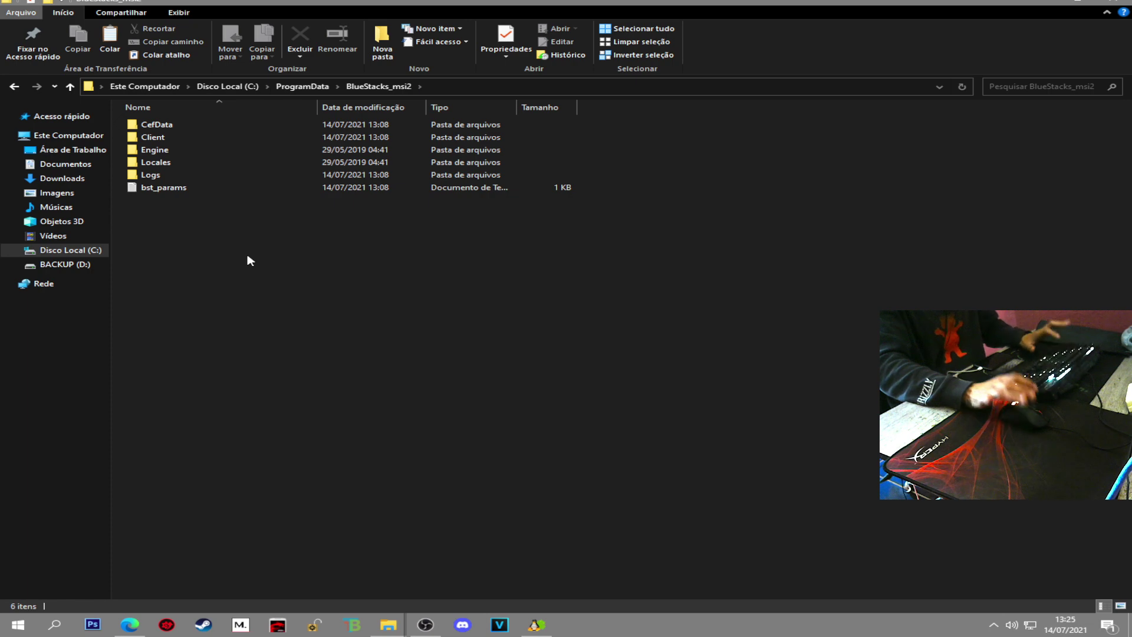
Step: Paste the copied items into ProgramData's BlueStacks_msi2, replacing all files with the same names, and close the folder window
key("ctrl+v")
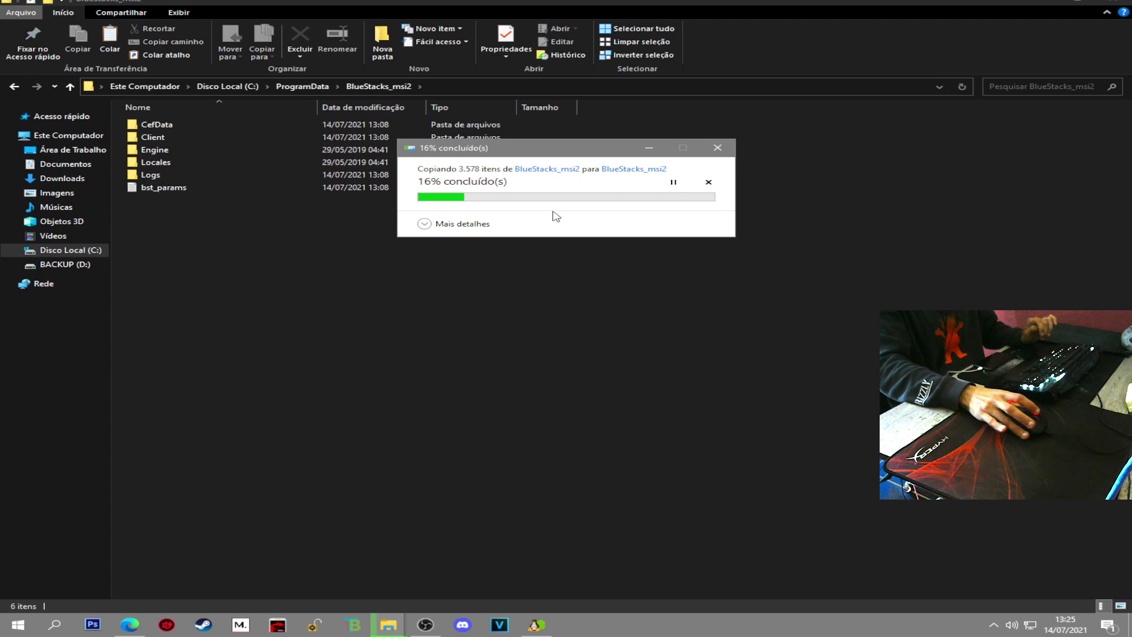
left_click(462, 224)
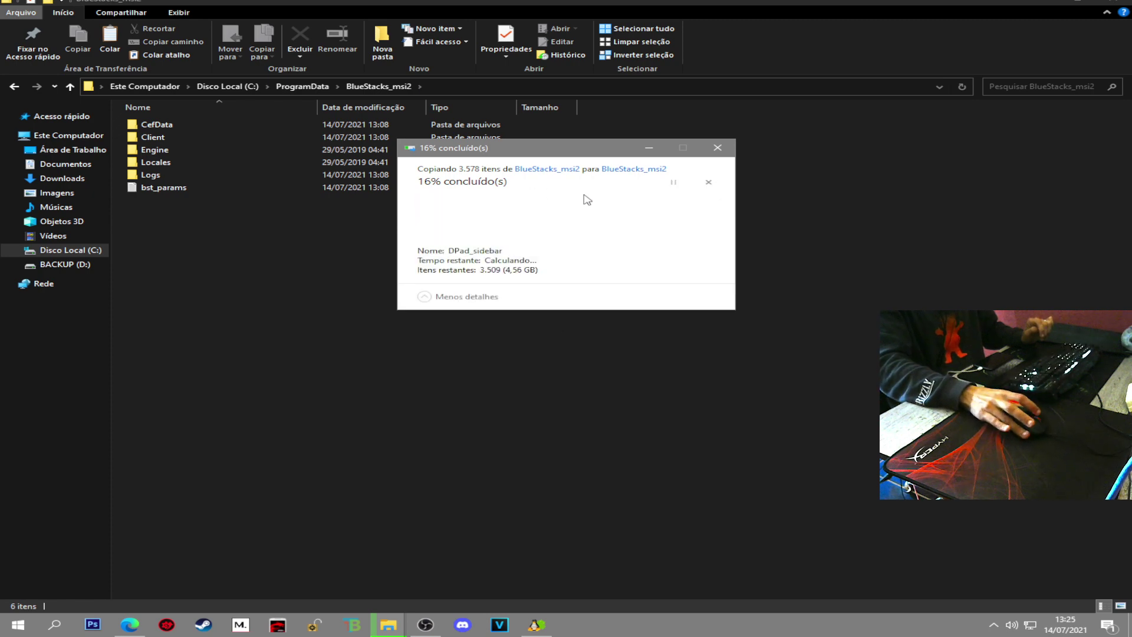
left_click(425, 297)
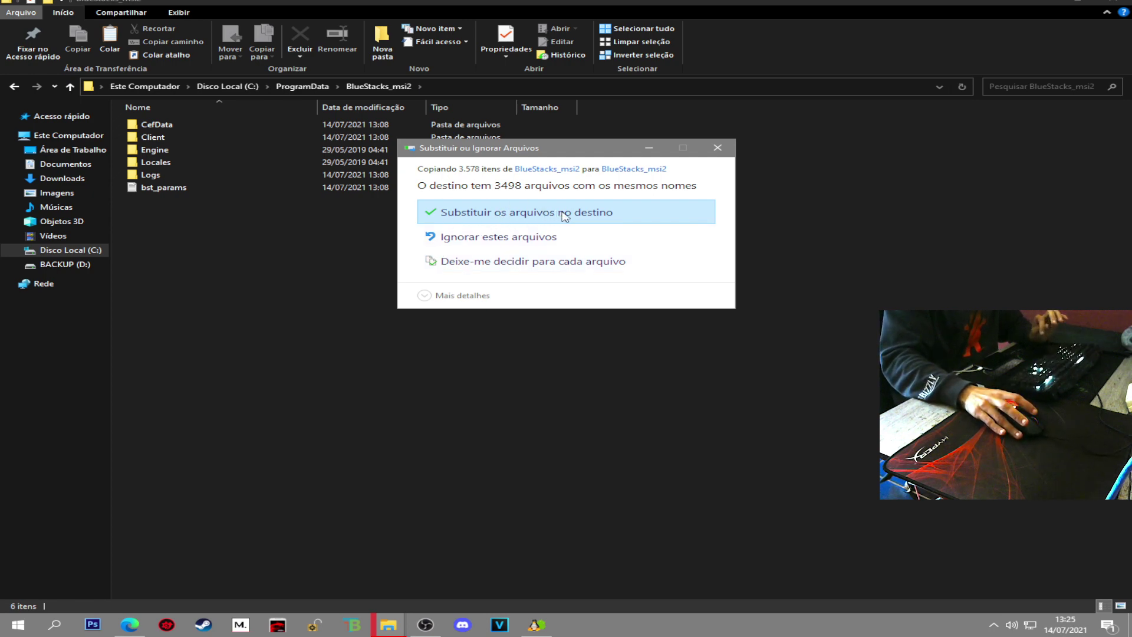
left_click(557, 217)
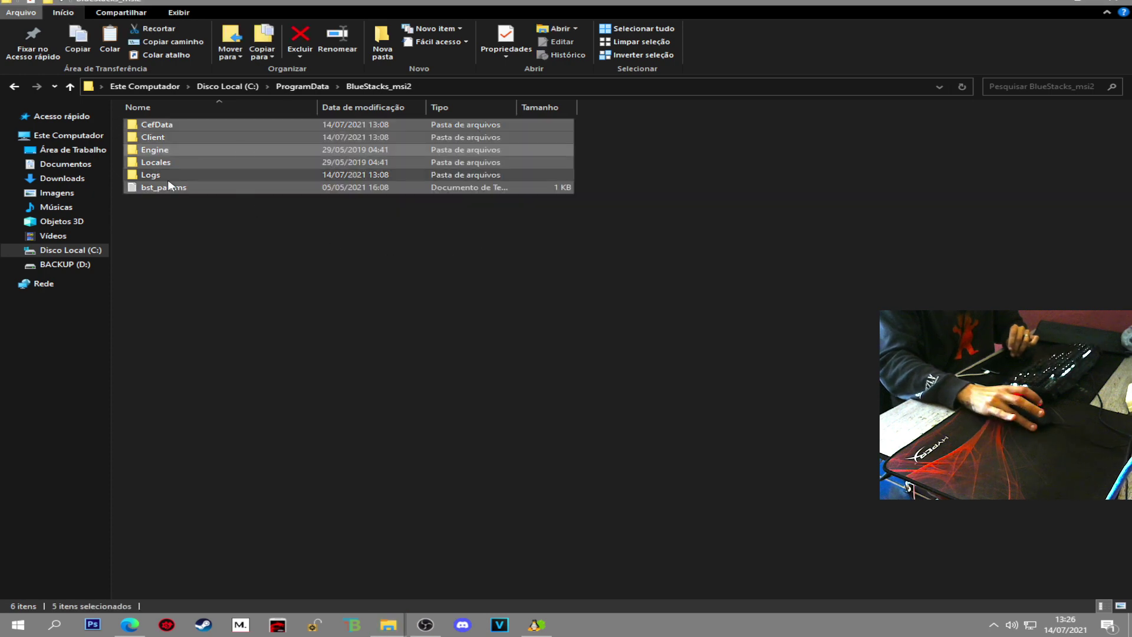
left_click(1078, 2)
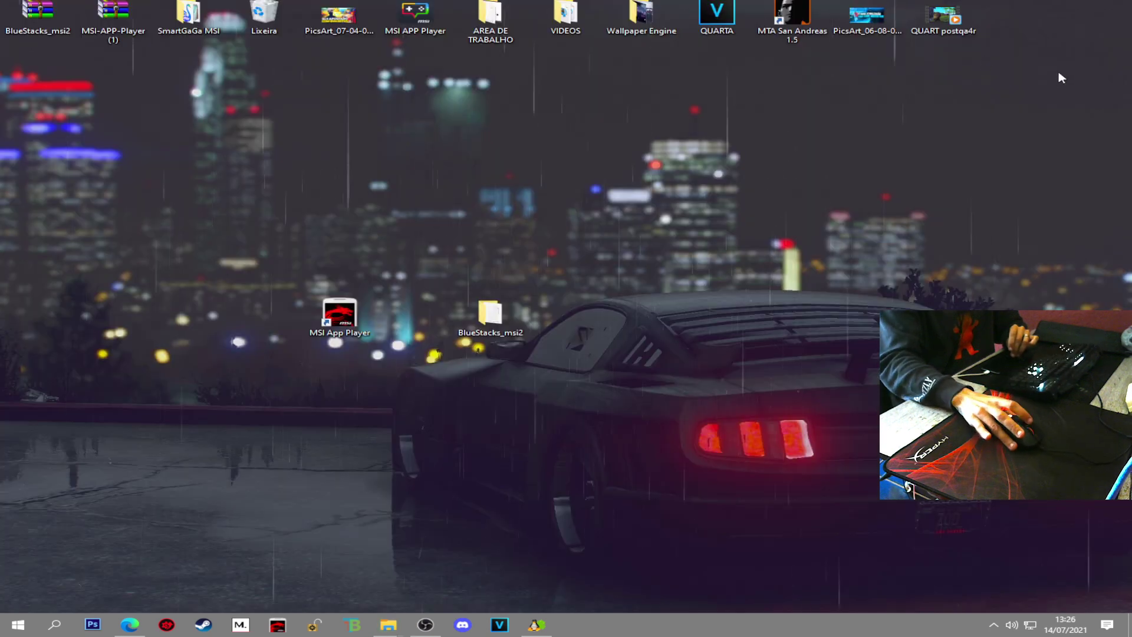
Step: Move the BlueStacks_msi2 folder beside the other desktop icons and place the MSI App Player shortcut mid-desktop
left_click_drag(230, 227, 1032, 15)
left_click(514, 310)
left_click_drag(339, 304, 595, 295)
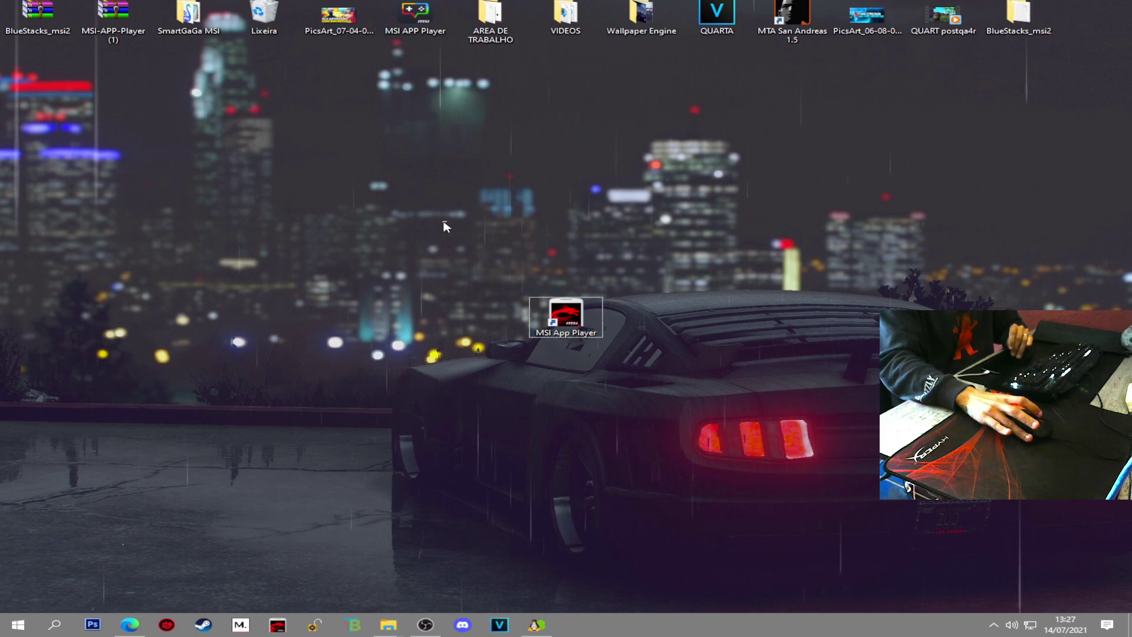
left_click(697, 356)
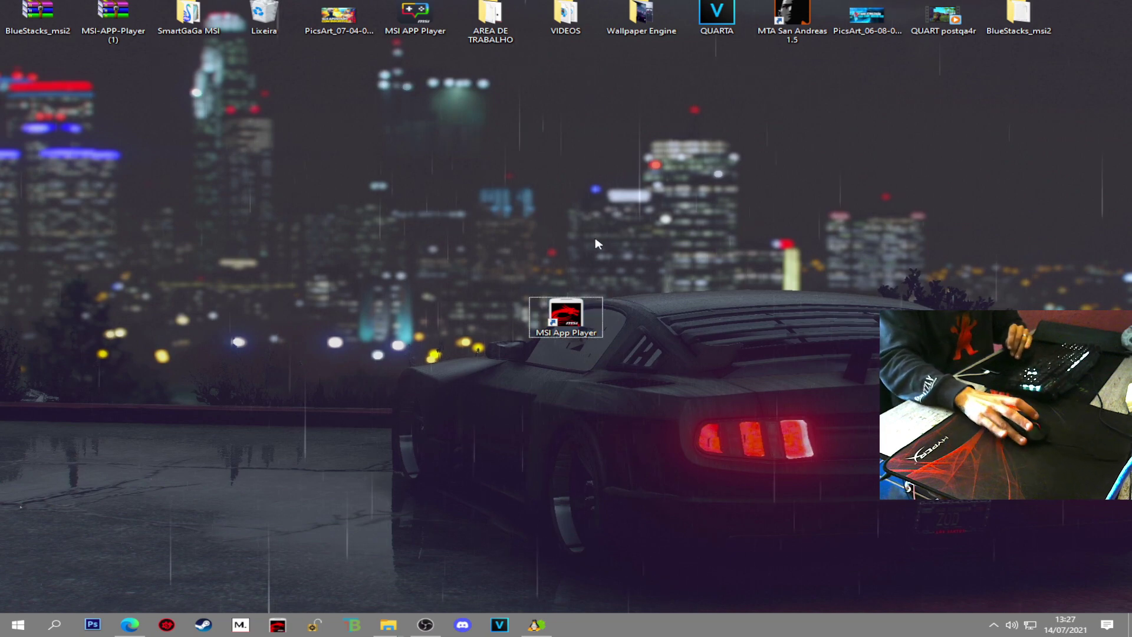
Step: Set the MSI App Player shortcut's compatibility properties to always run the program as administrator
right_click(569, 319)
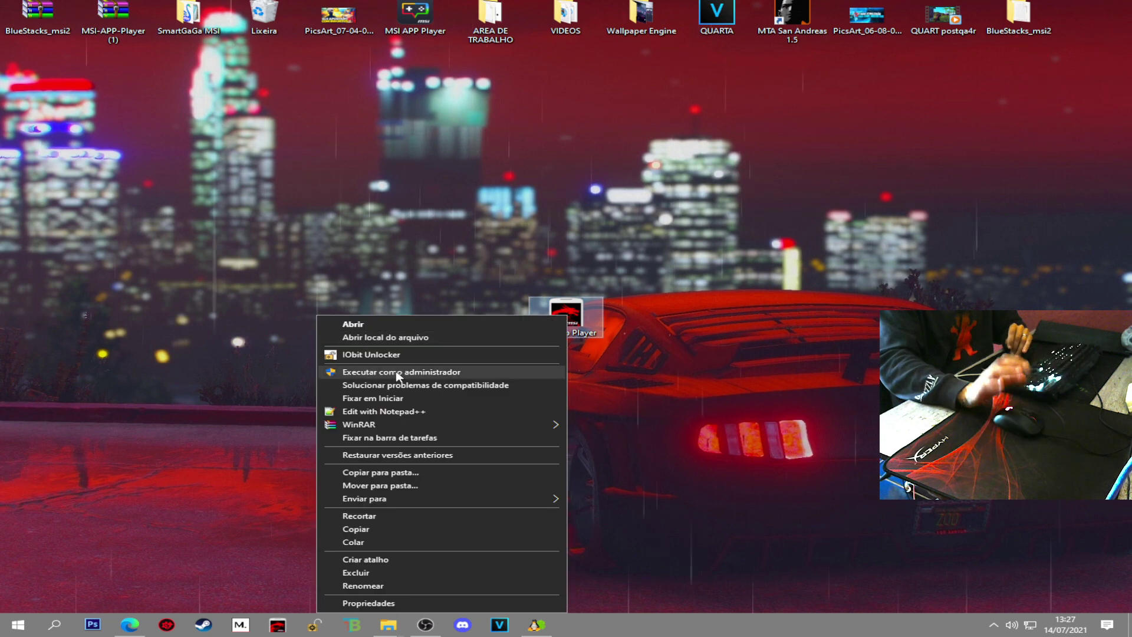
left_click(367, 601)
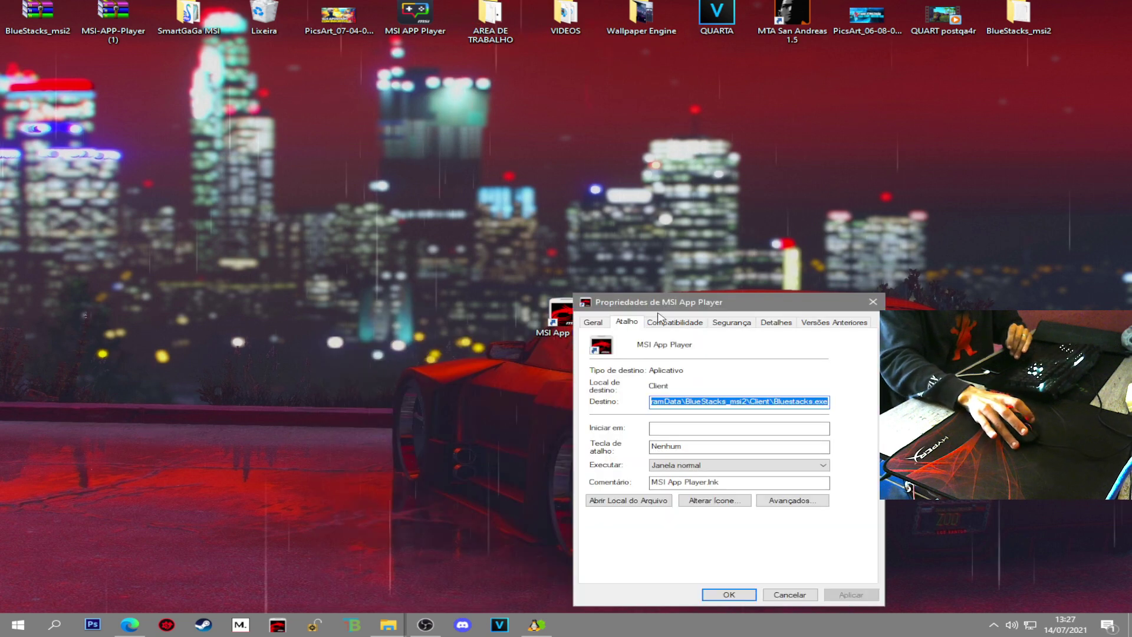
left_click(675, 322)
left_click(600, 512)
left_click(838, 595)
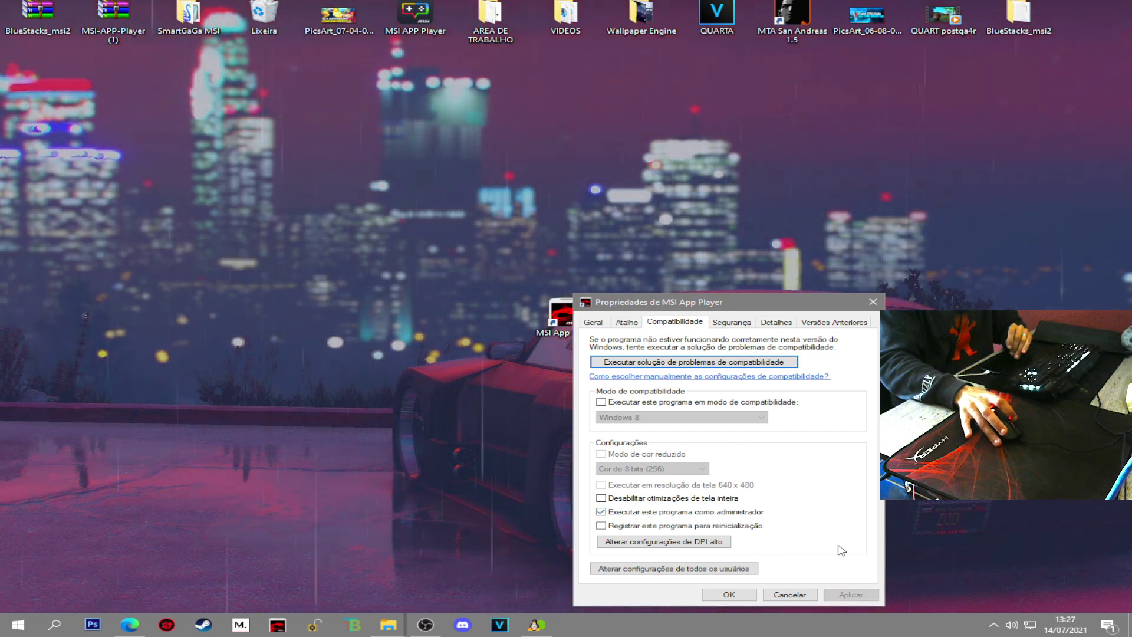
key("Return")
Step: Launch MSI App Player and start Free Fire, dismissing the game controls guide and the mouse-aiming tip
double_click(581, 327)
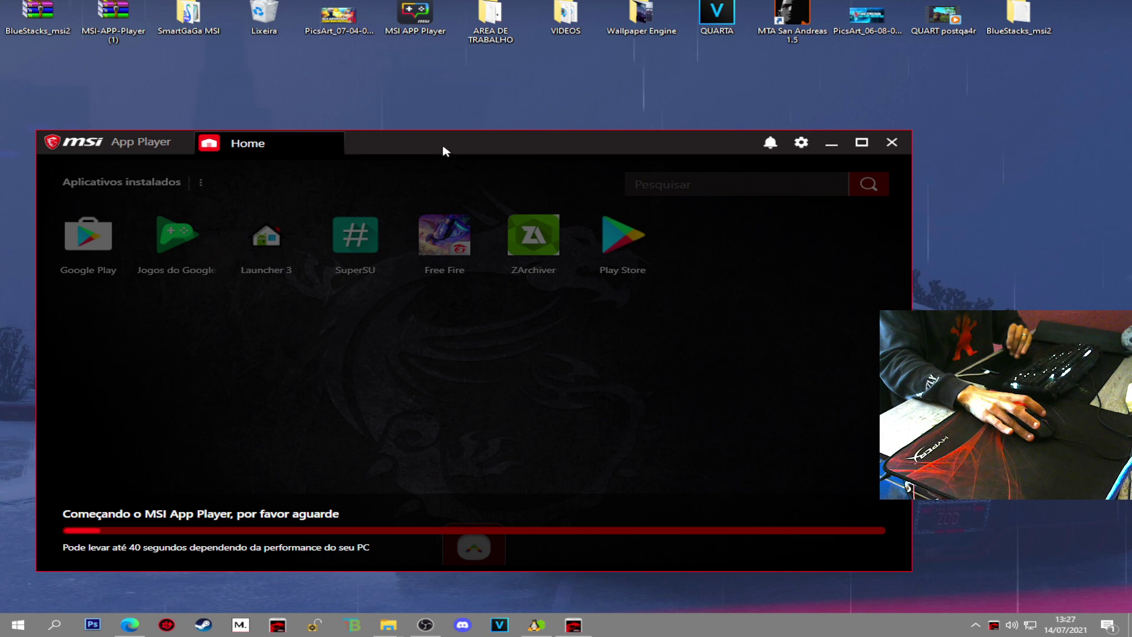
left_click_drag(445, 151, 600, 83)
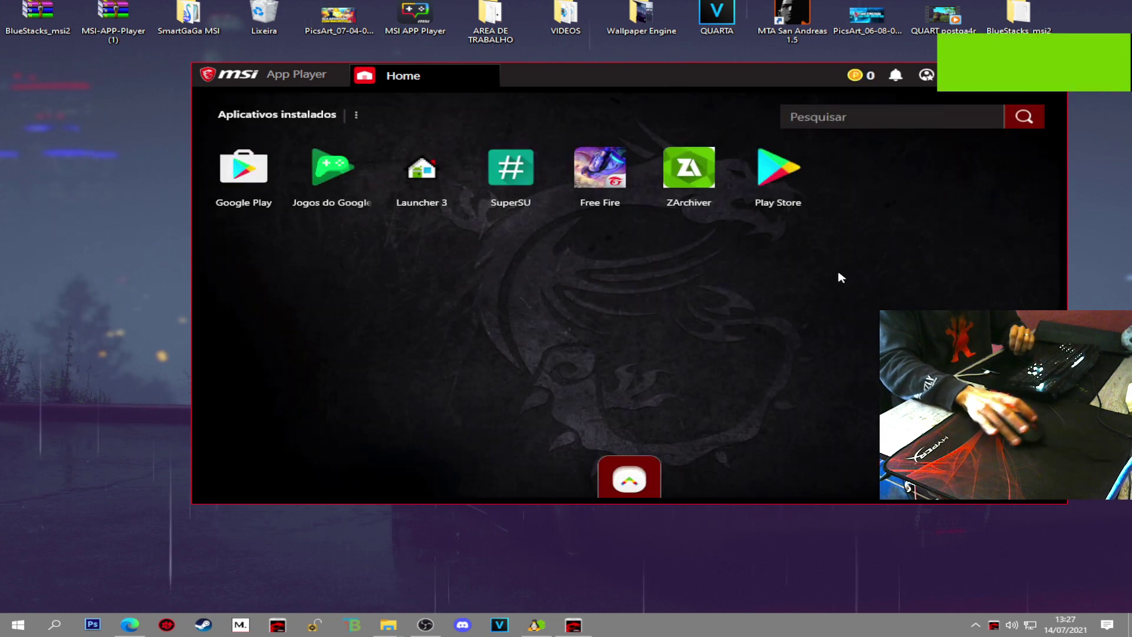
left_click(600, 168)
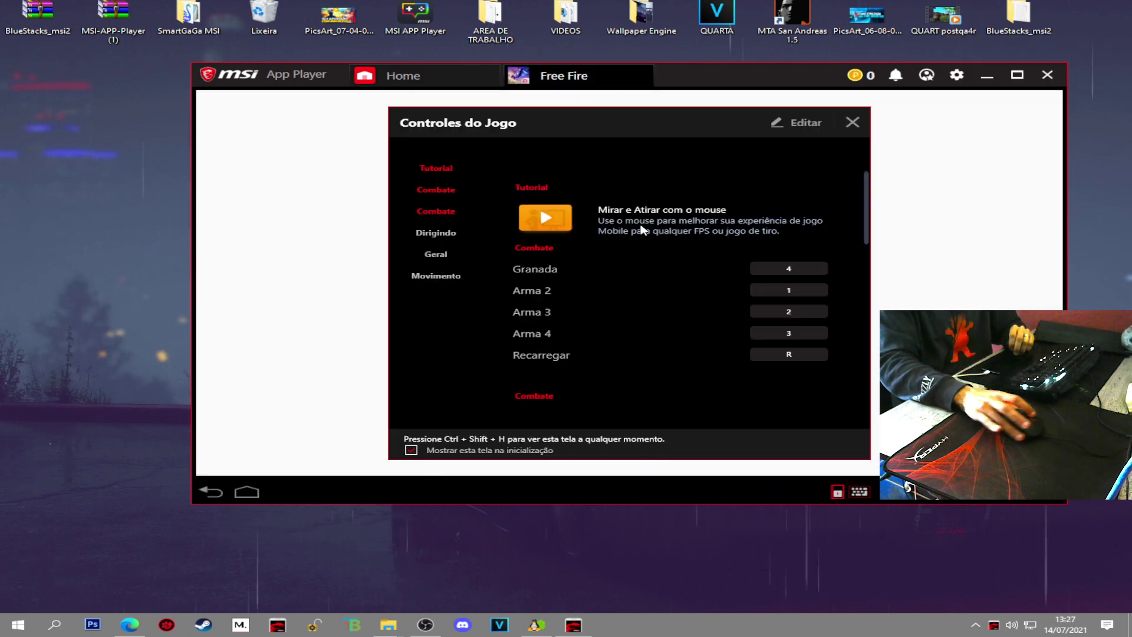
left_click(853, 122)
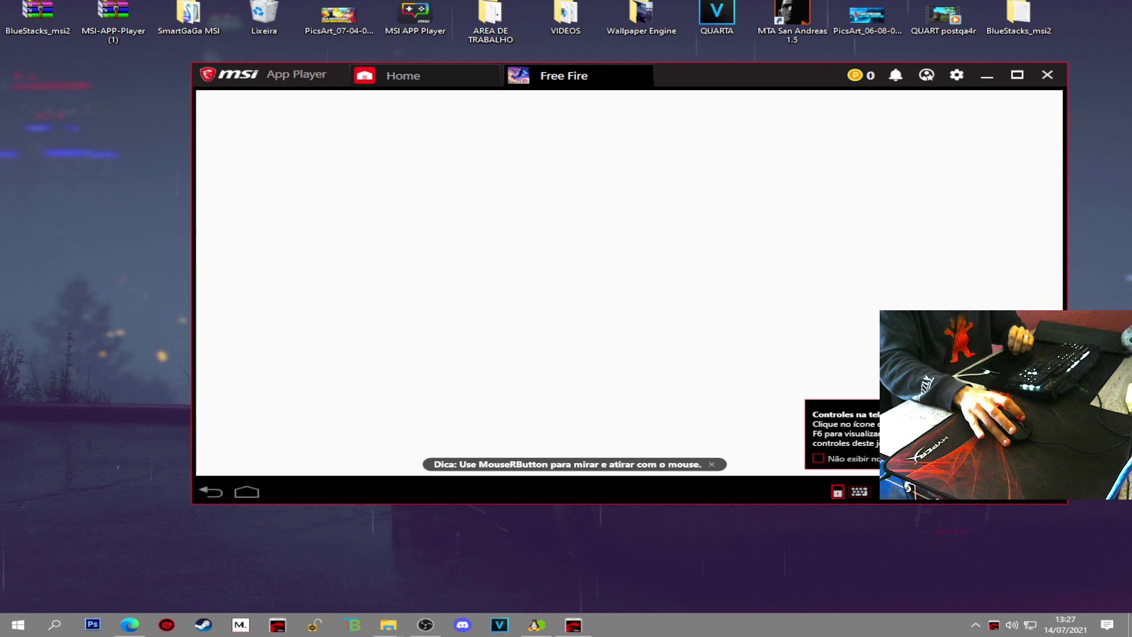
left_click(711, 465)
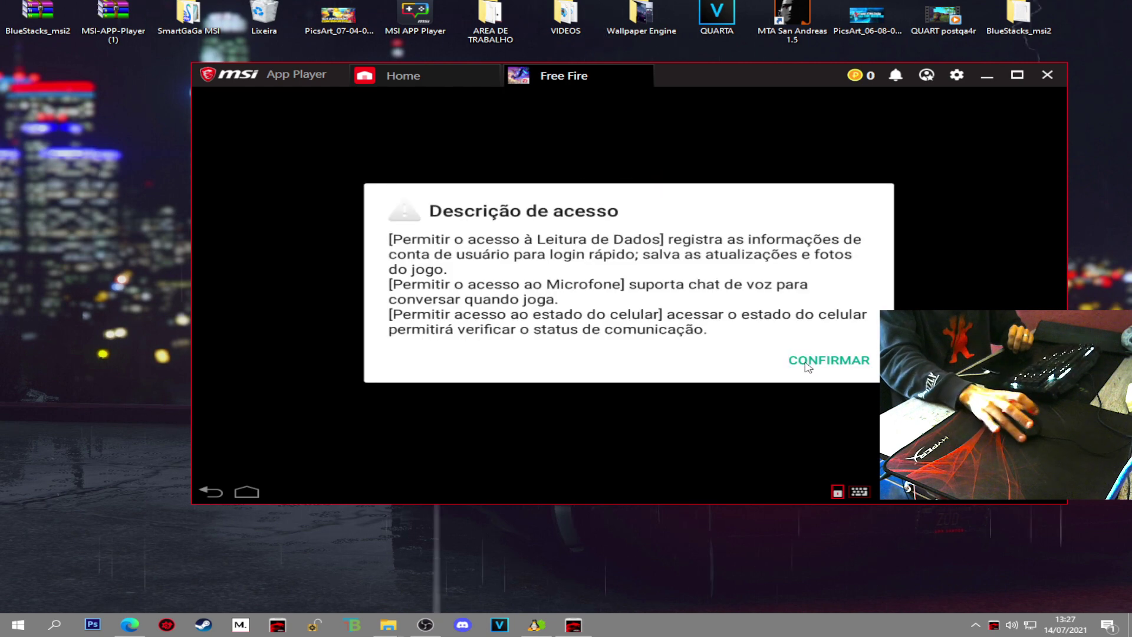
Step: Confirm Free Fire's access description and grant the requested permissions, including audio recording
left_click(831, 358)
left_click(716, 330)
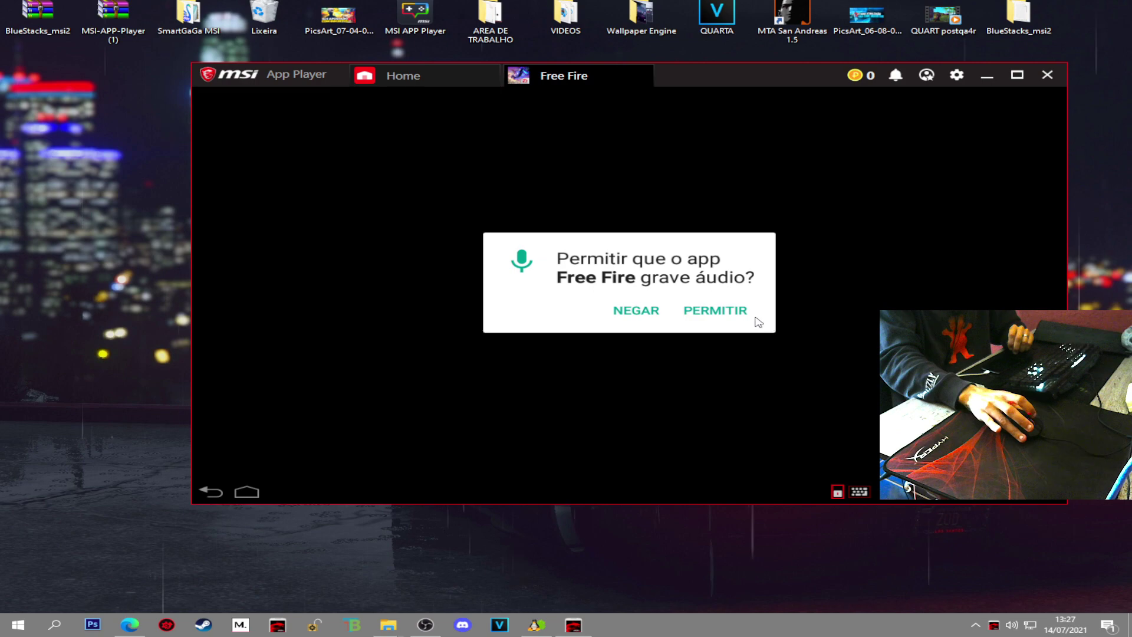
left_click(715, 306)
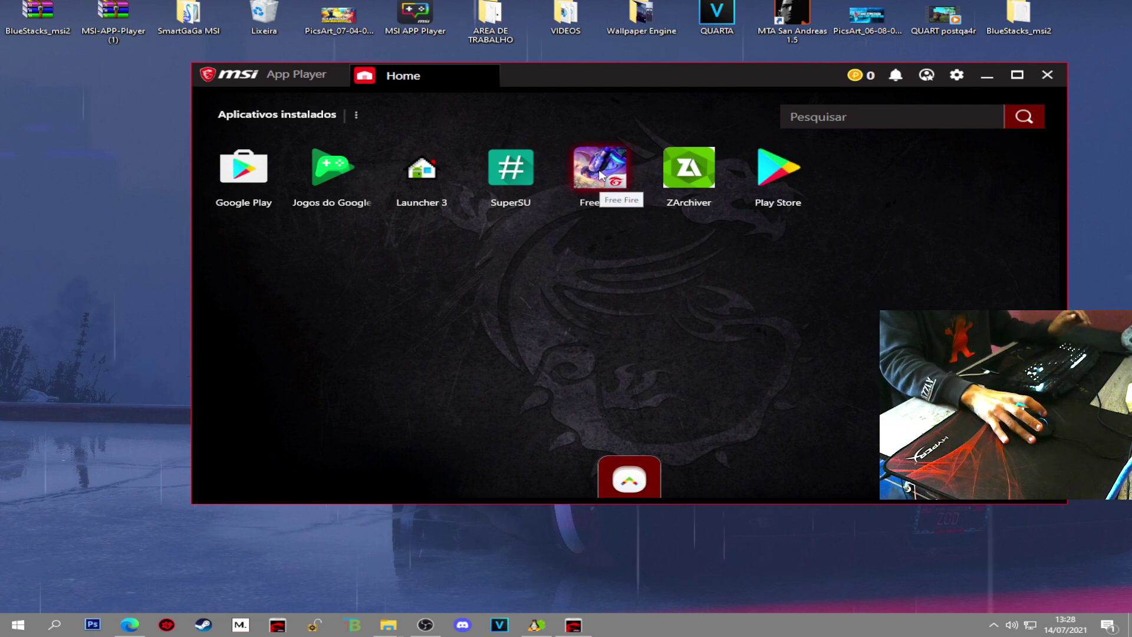
Step: Open the Play Store from Launcher 3 and ignore its 4.0.7 update
left_click(422, 171)
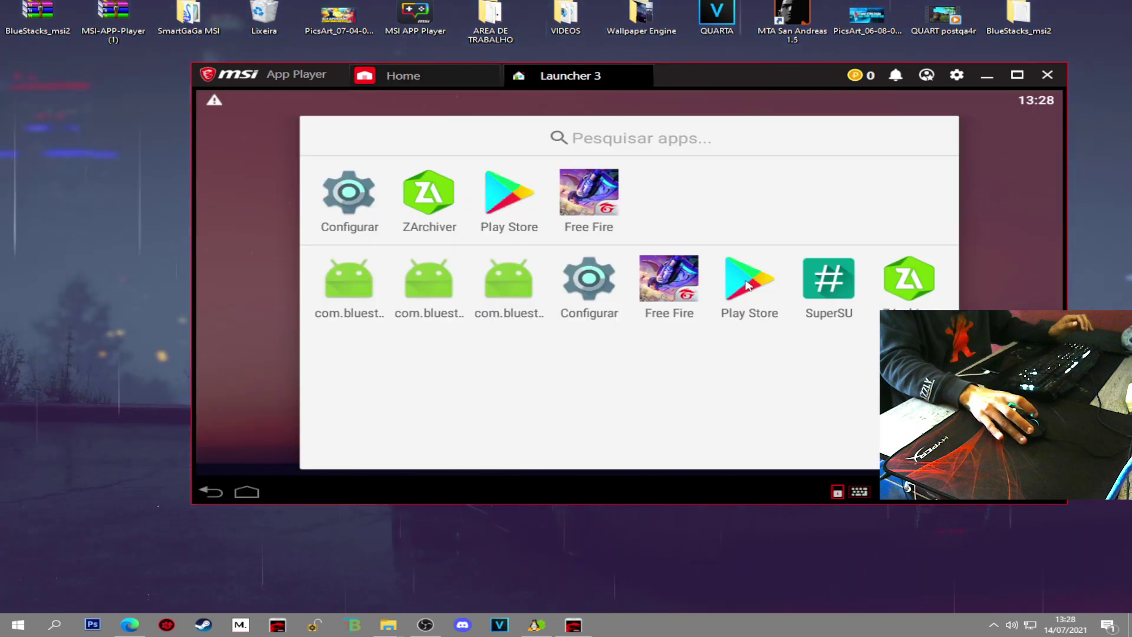
left_click(508, 198)
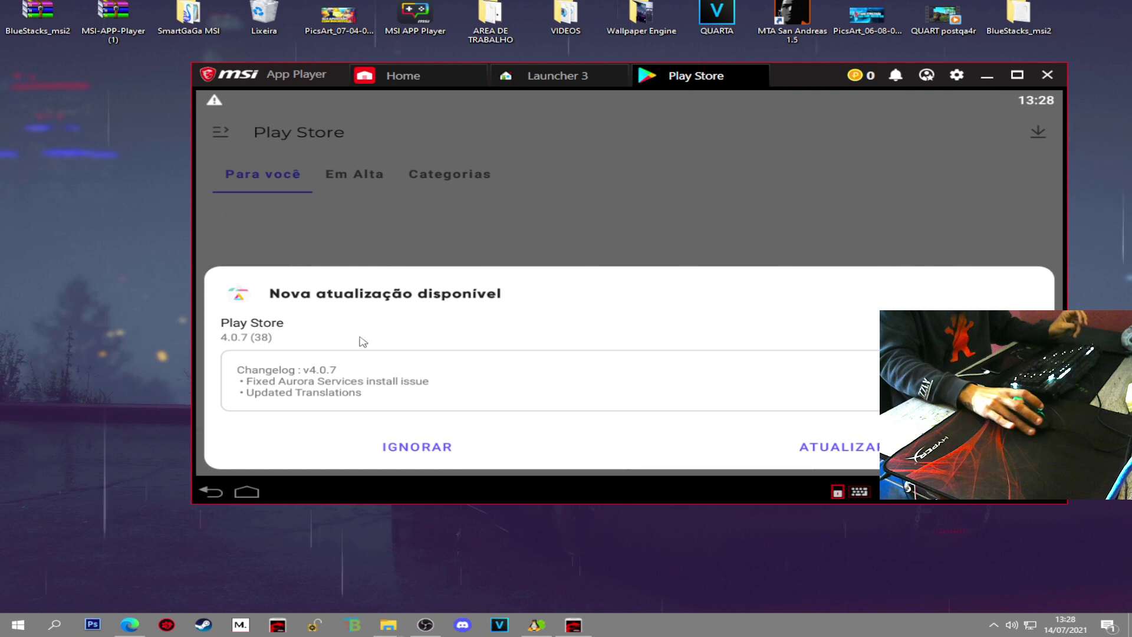
left_click(419, 448)
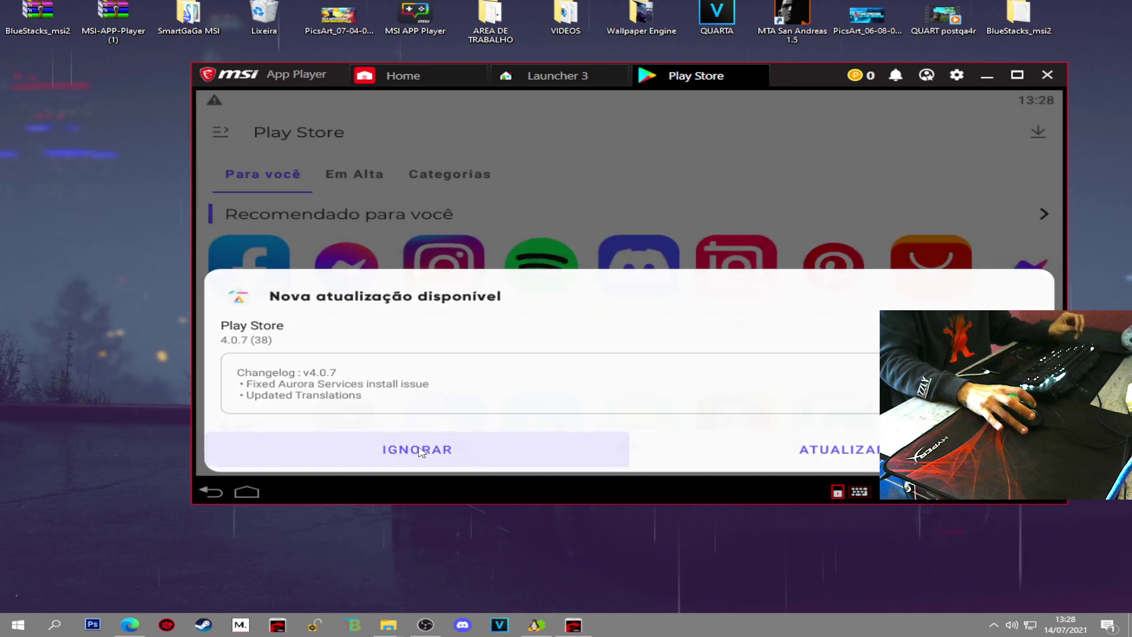
Step: Search the Play Store for free fire and update Garena Free Fire: Redenção, allowing access to photos, media and files
left_click(531, 132)
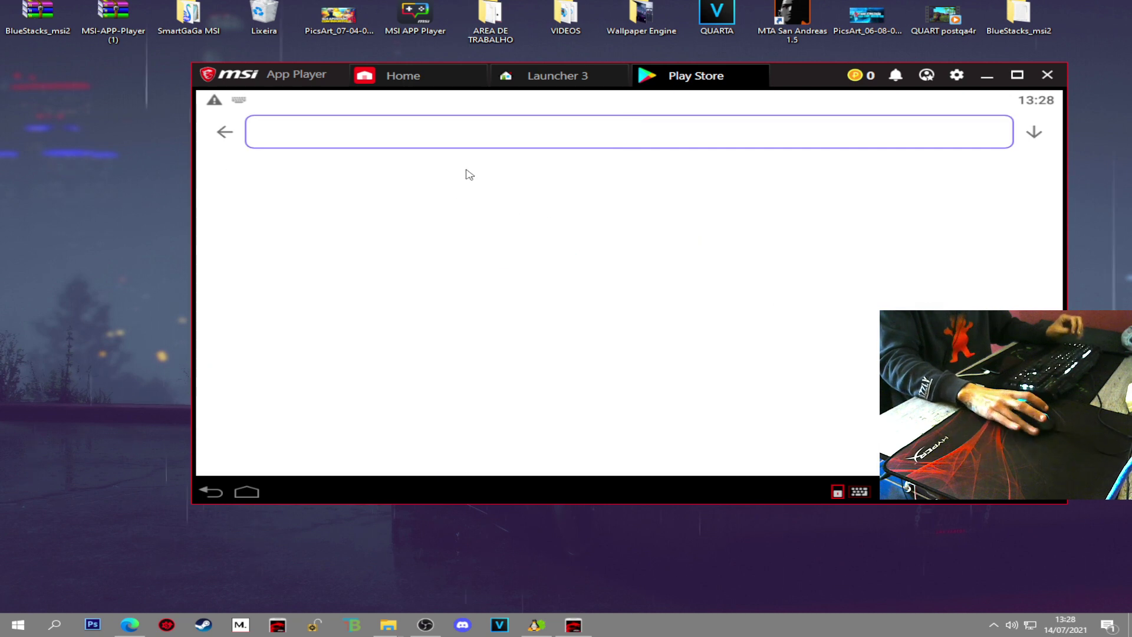
type("free fire")
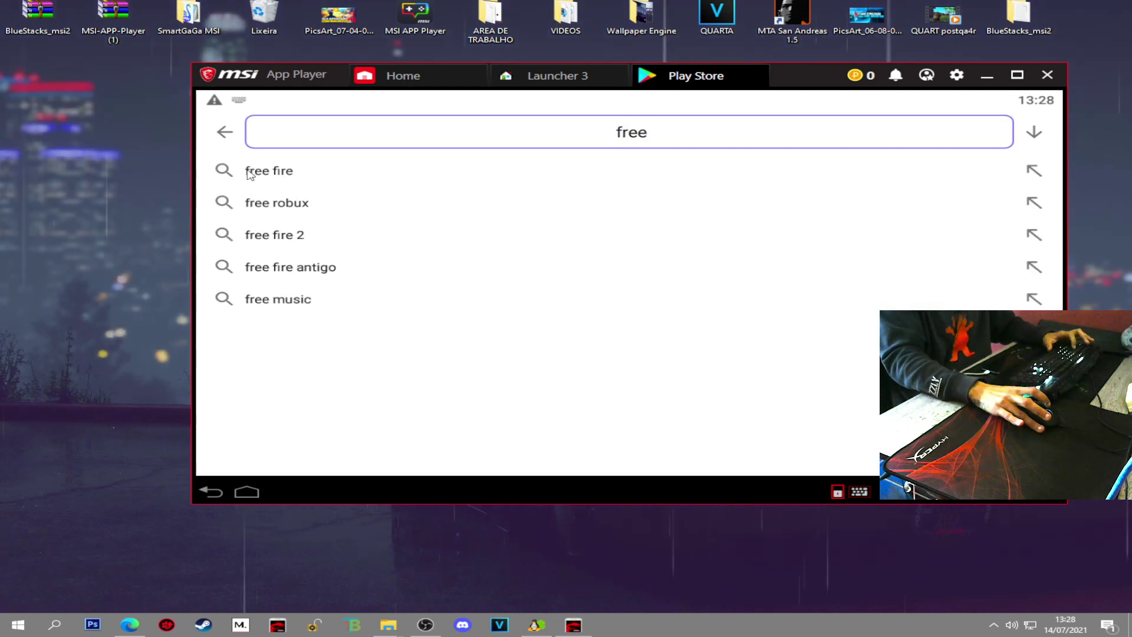
left_click(253, 169)
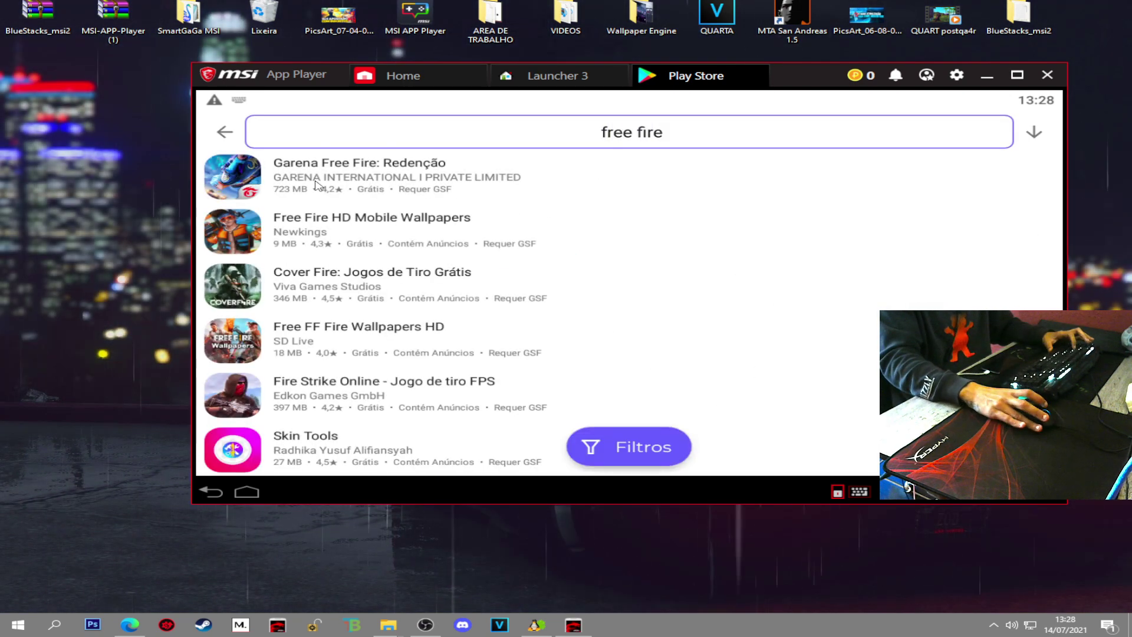
left_click(797, 186)
left_click(772, 449)
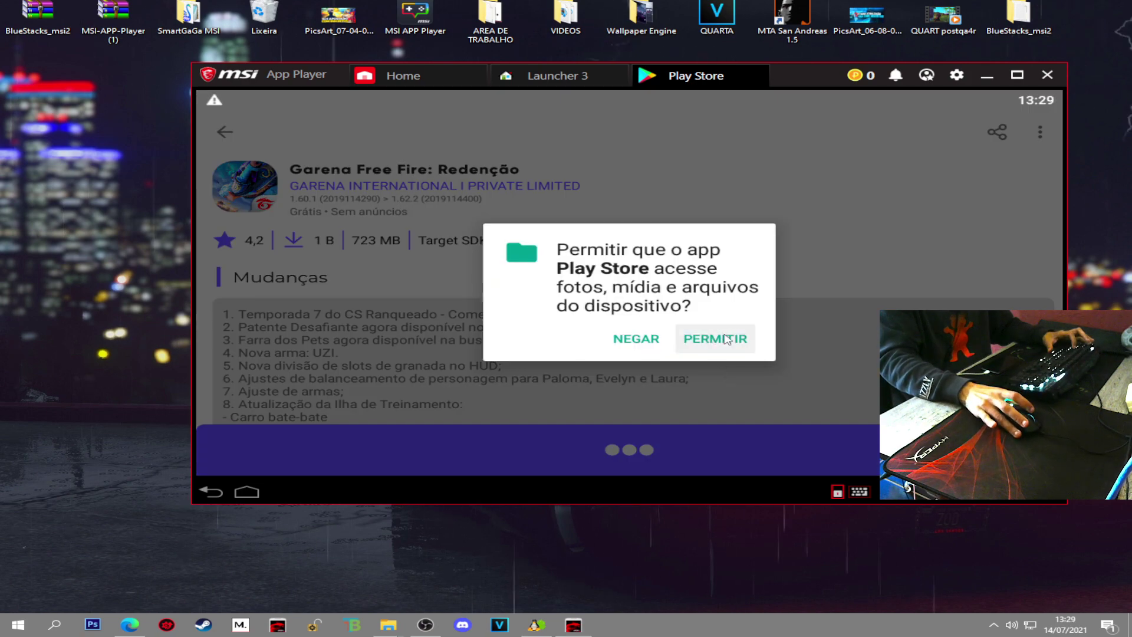
left_click(726, 337)
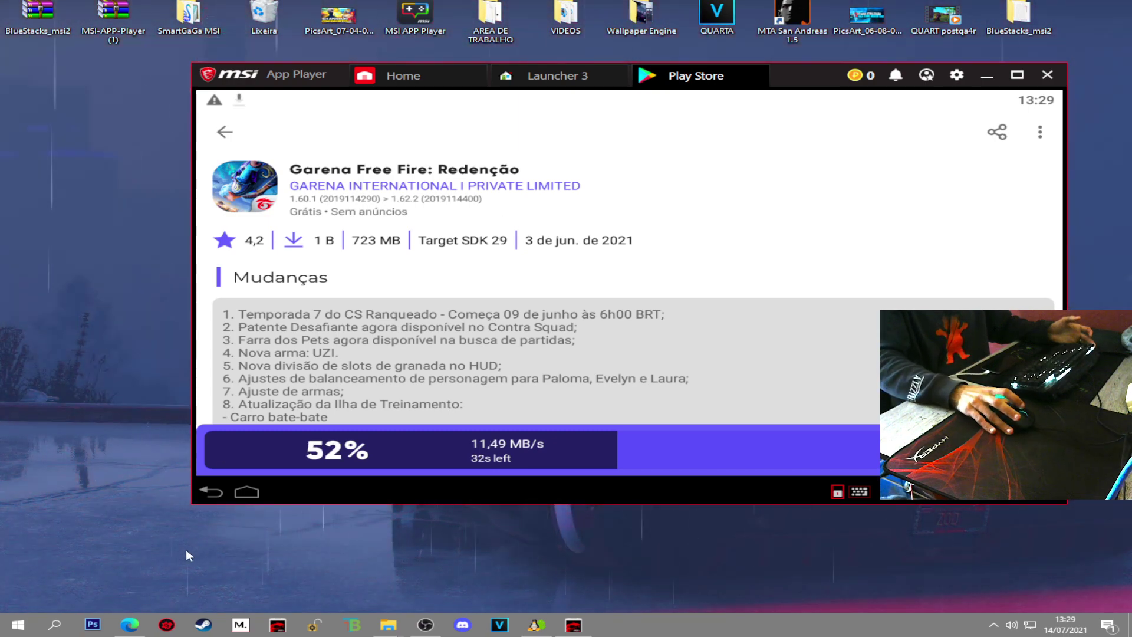
left_click(426, 625)
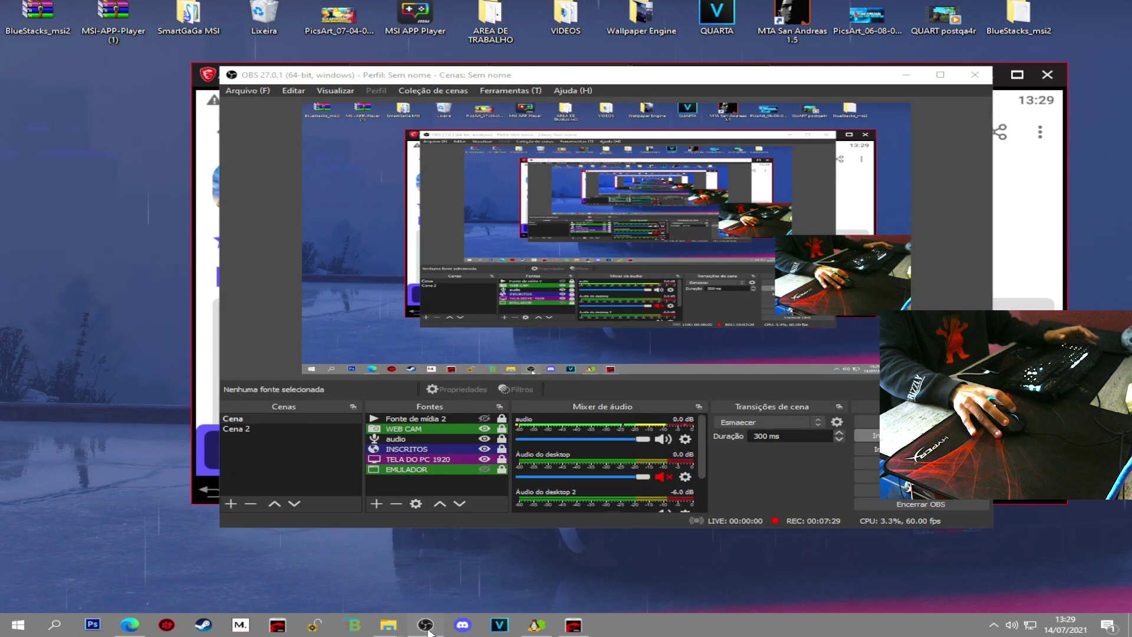
left_click(906, 75)
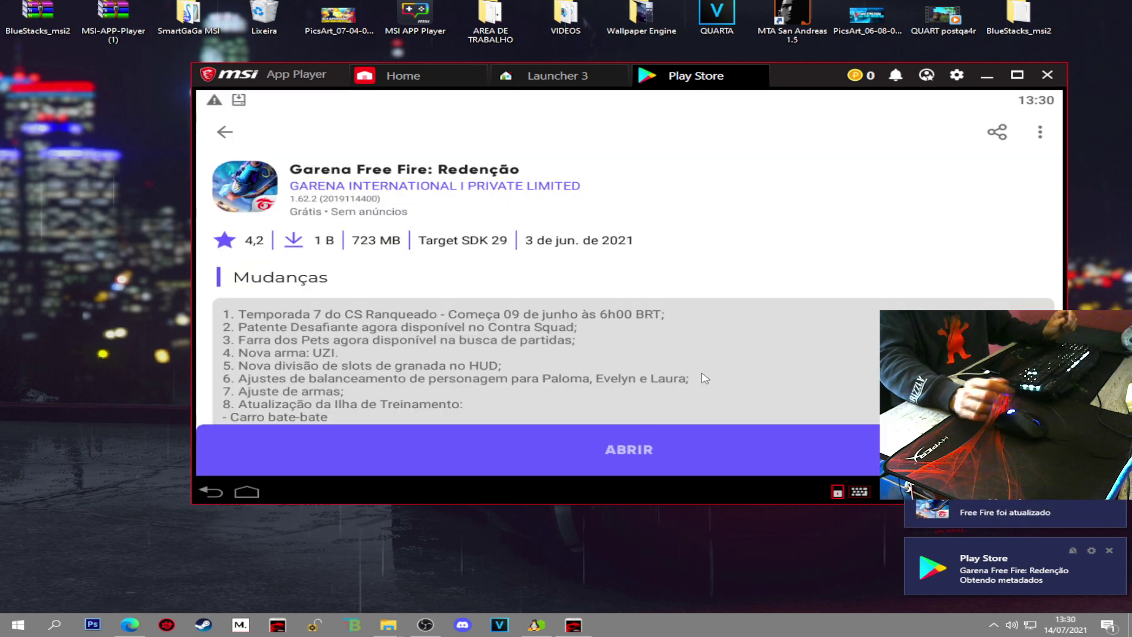
Step: Close the Play Store and Launcher 3, and start Free Fire, dismissing the game controls guide and the mouse-aiming tip
left_click(759, 75)
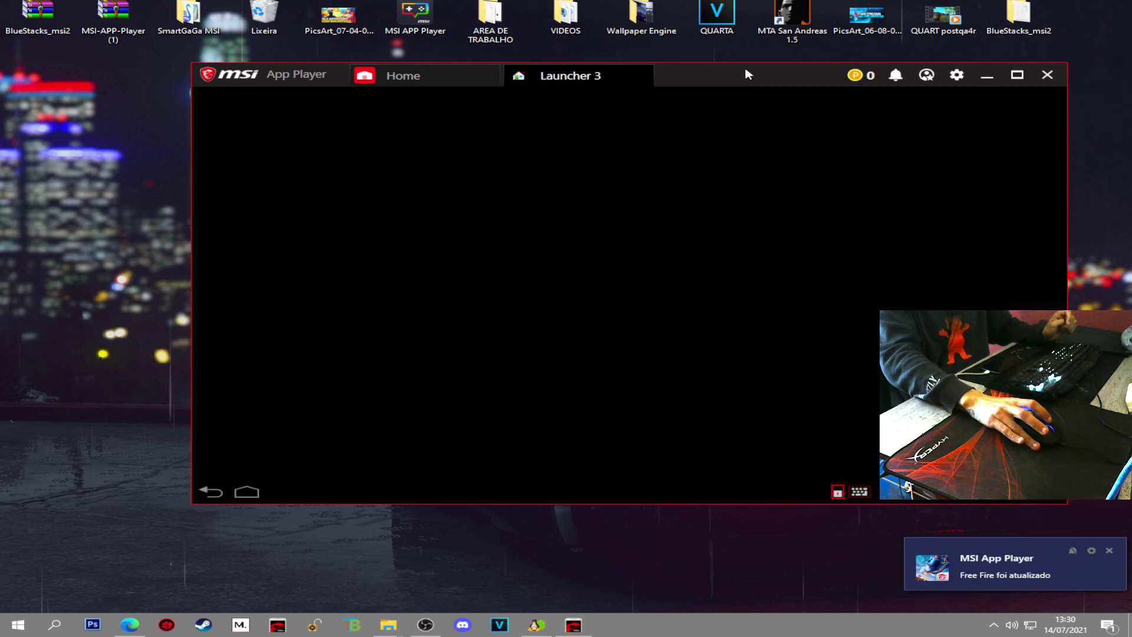
left_click(619, 75)
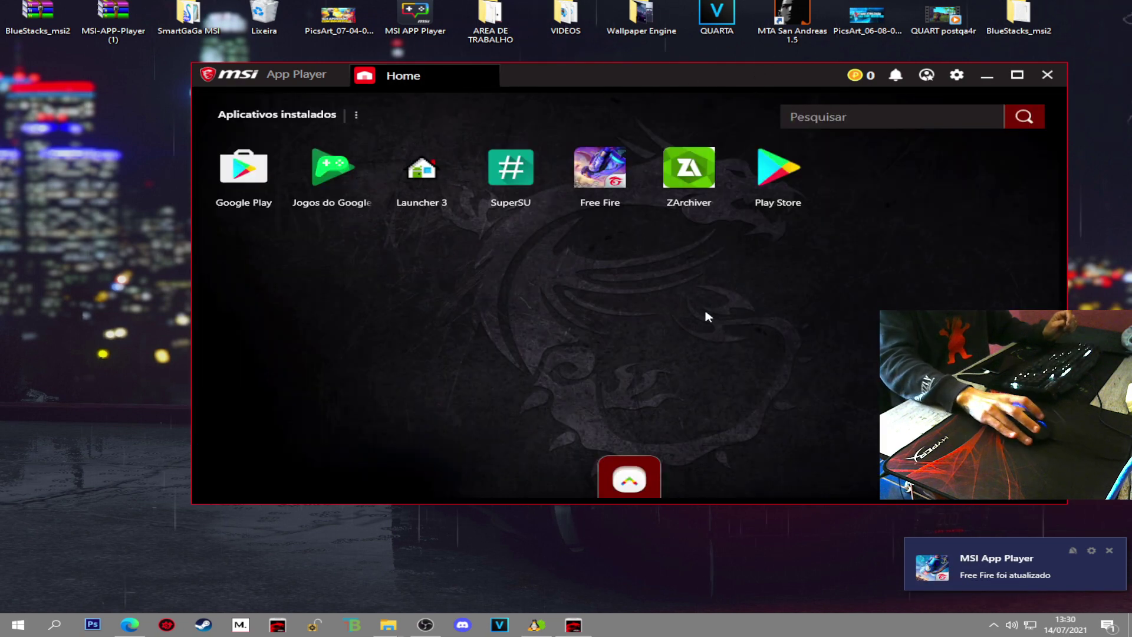
left_click(601, 172)
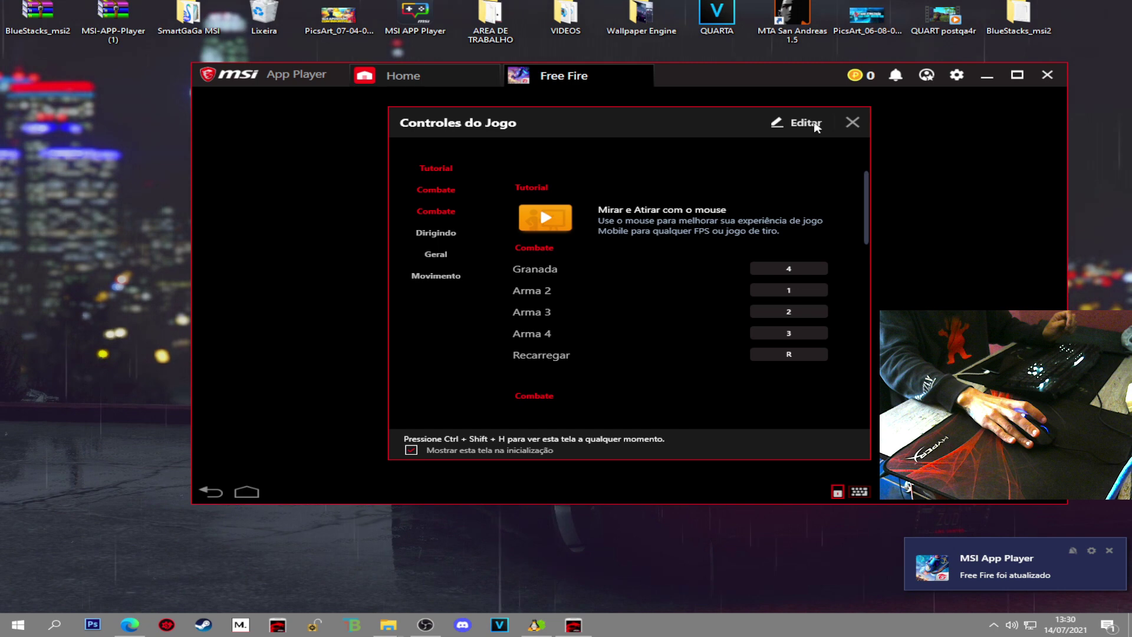
left_click(852, 123)
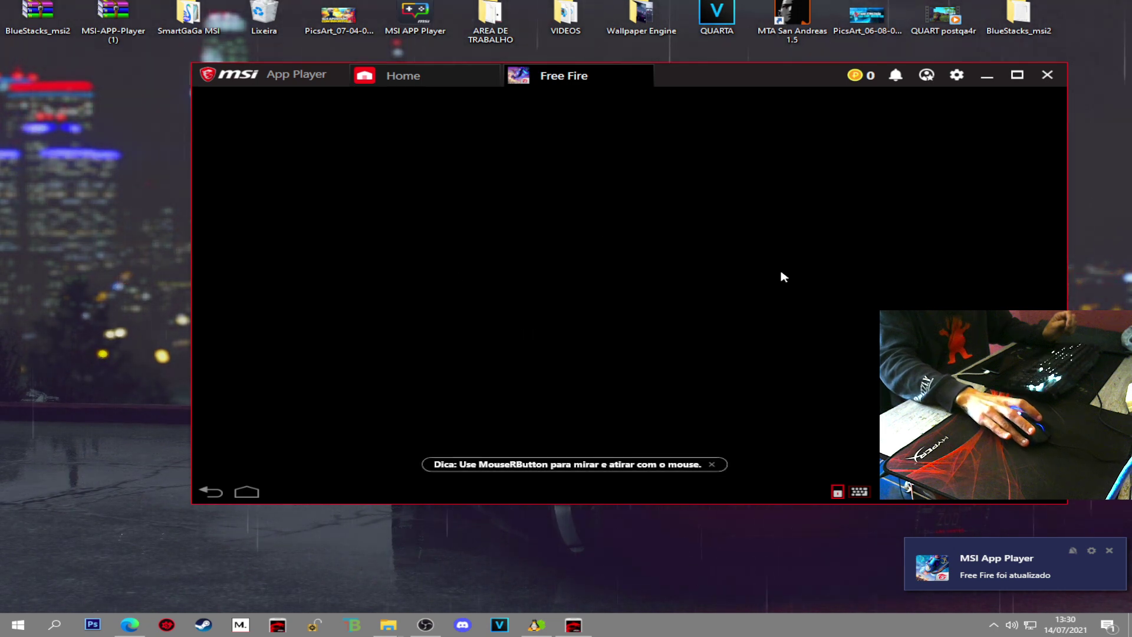
left_click(710, 465)
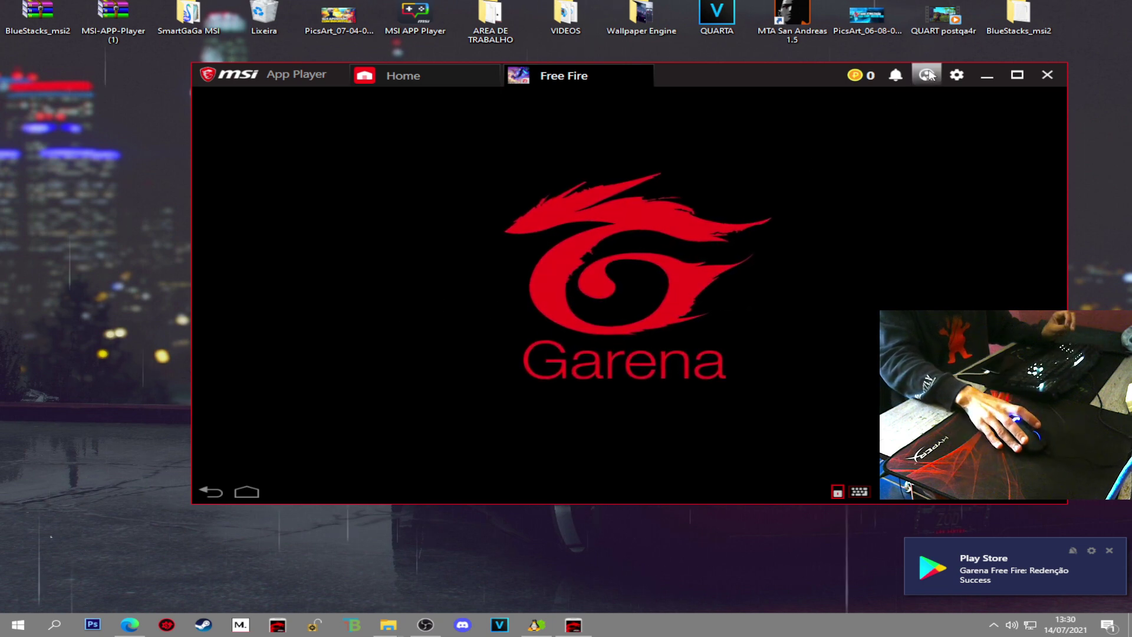
Step: Check the client and engine versions in MSI App Player's About settings and close the settings
left_click(954, 76)
left_click(881, 118)
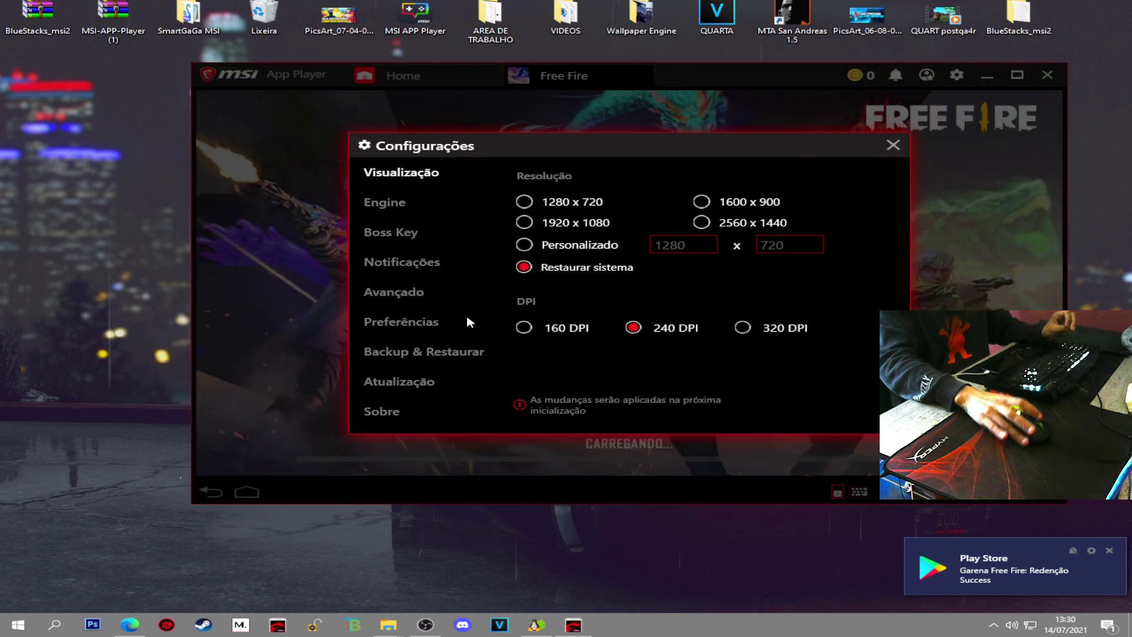
left_click(377, 410)
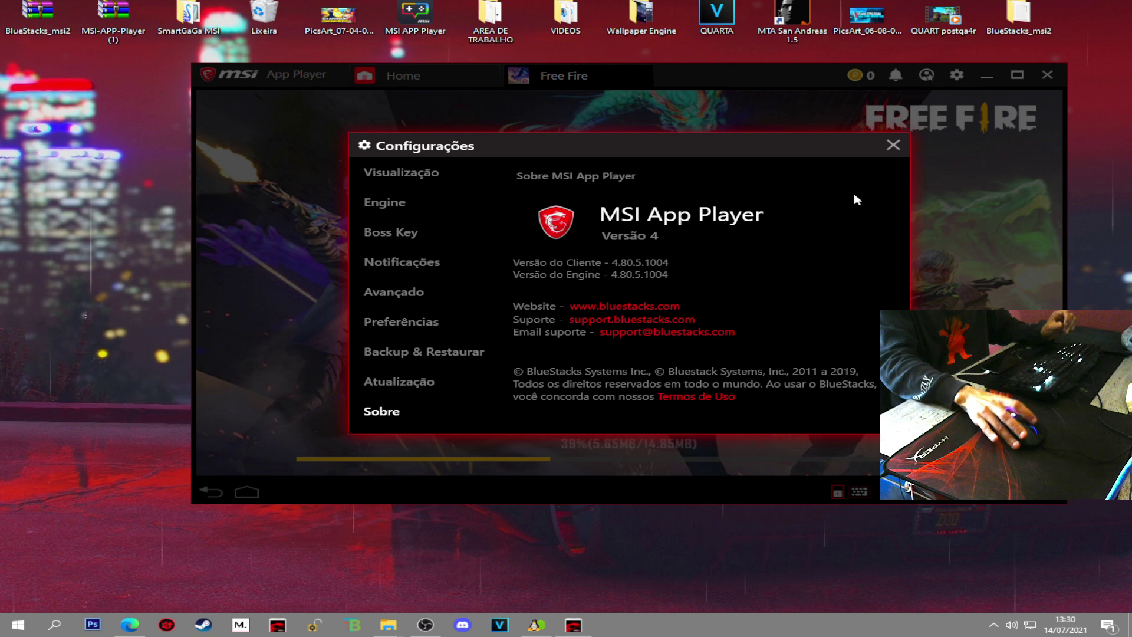
left_click(893, 146)
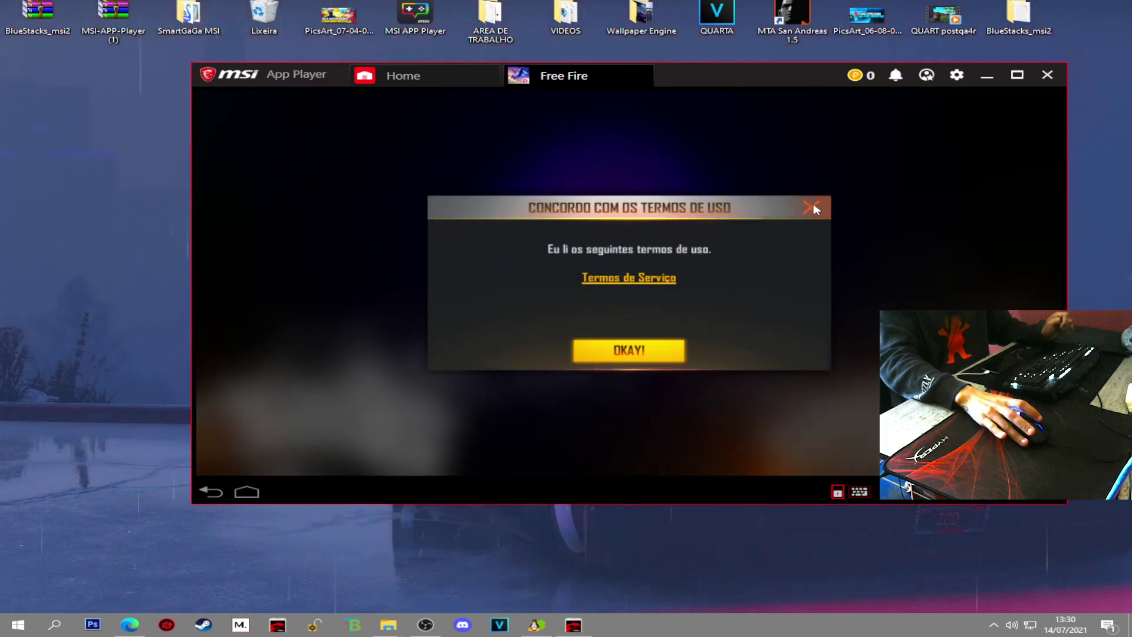
Step: Dismiss Free Fire's terms of use dialog, look over the emulator's options on the home screen, and return to the game
left_click(812, 208)
left_click(454, 81)
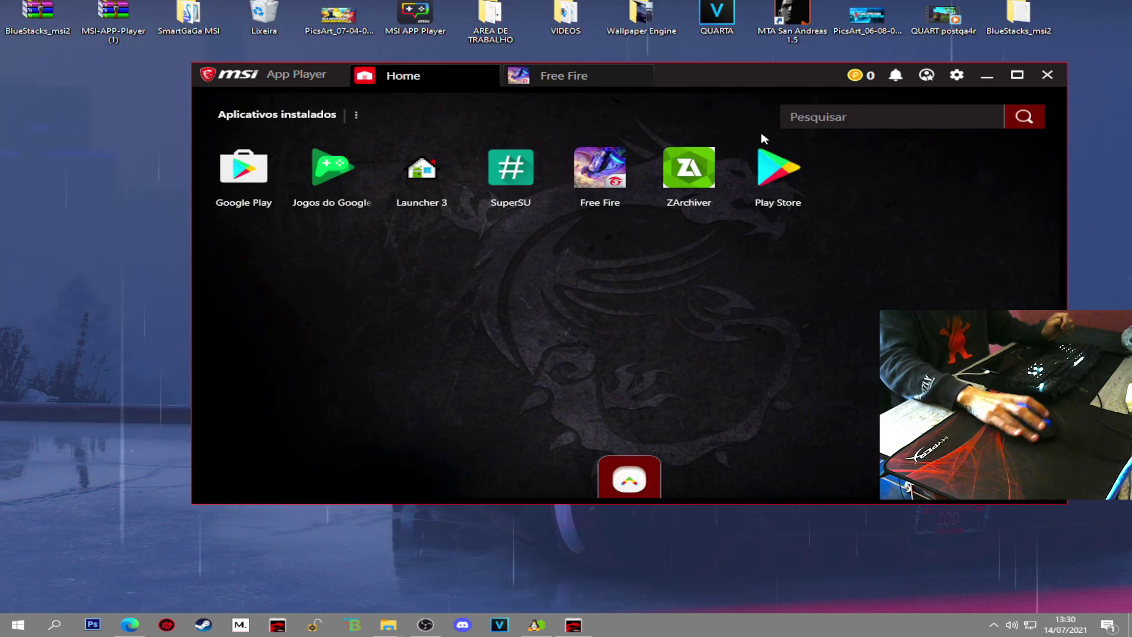
left_click(956, 75)
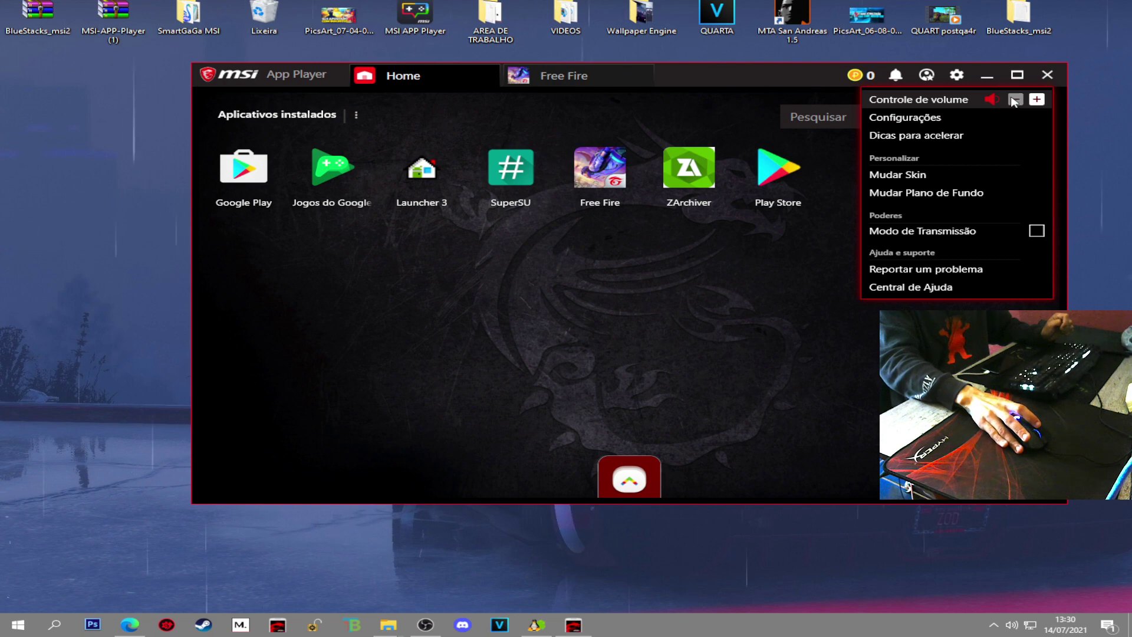
left_click(564, 76)
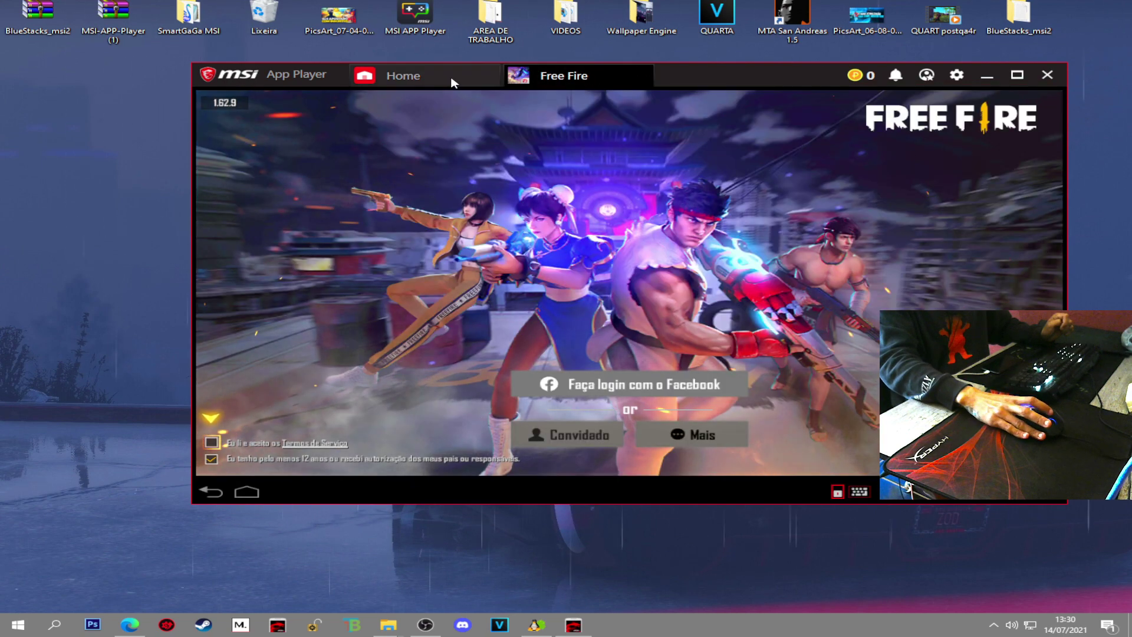
Step: View where to add a Google account in the Android settings of Launcher 3, and close Launcher 3 without signing in
left_click(455, 82)
left_click(416, 167)
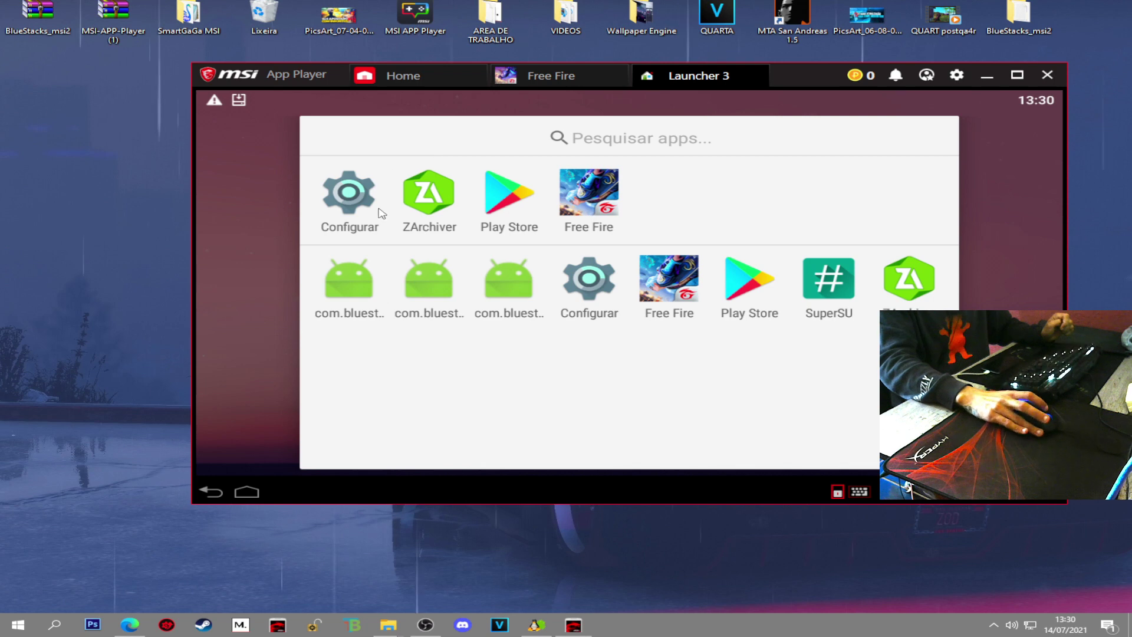
left_click(574, 283)
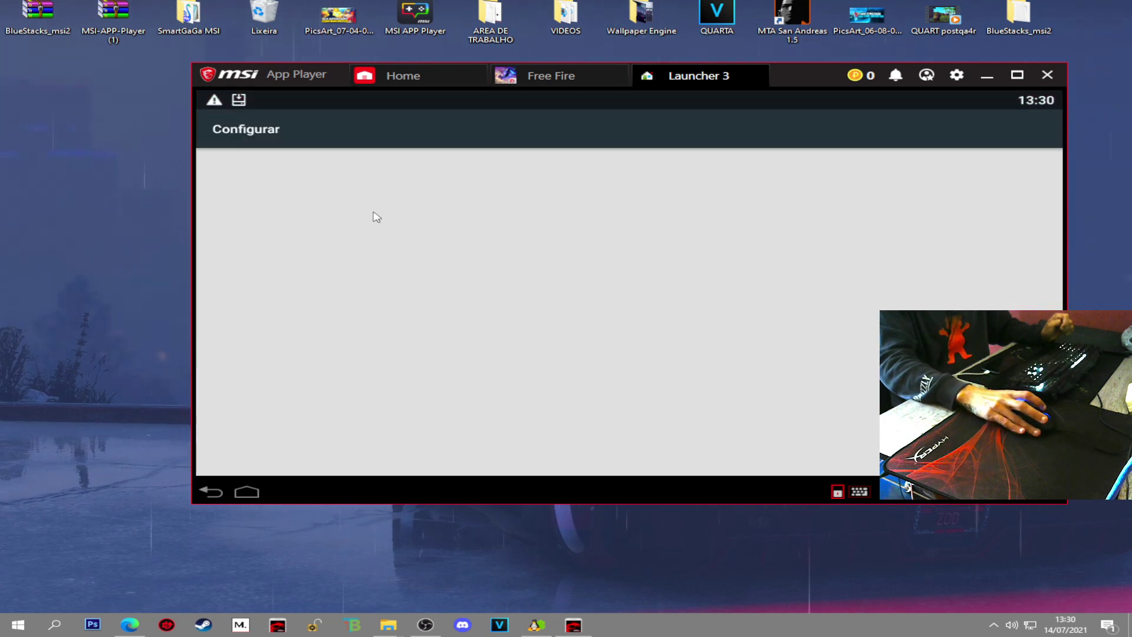
scroll(366, 347, "down", 4)
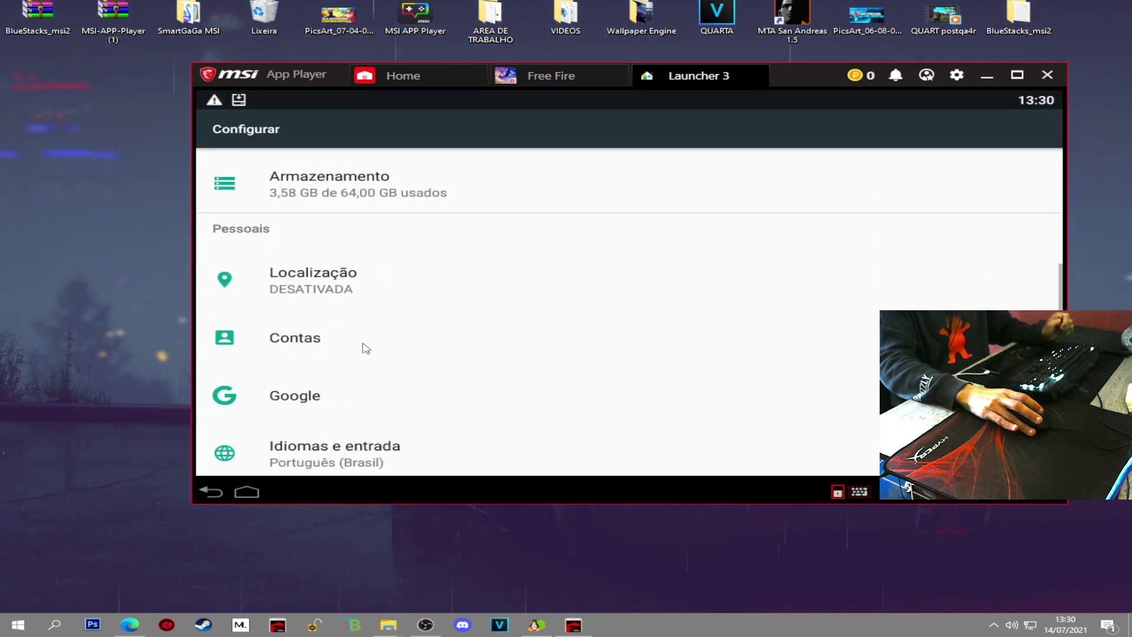
left_click(403, 212)
left_click(328, 162)
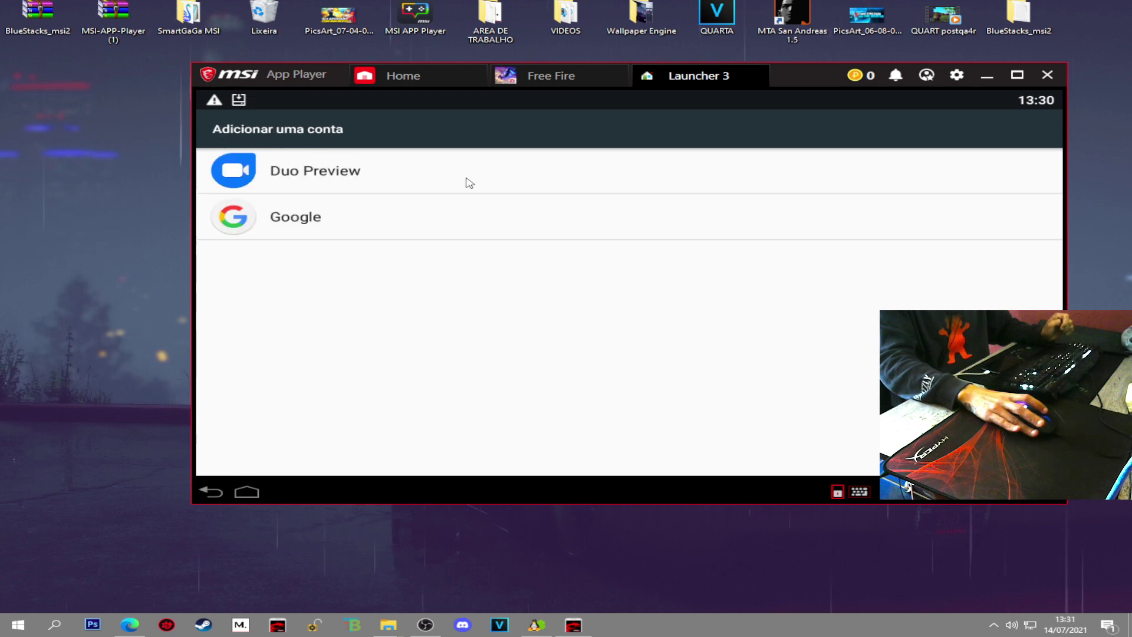
left_click(286, 219)
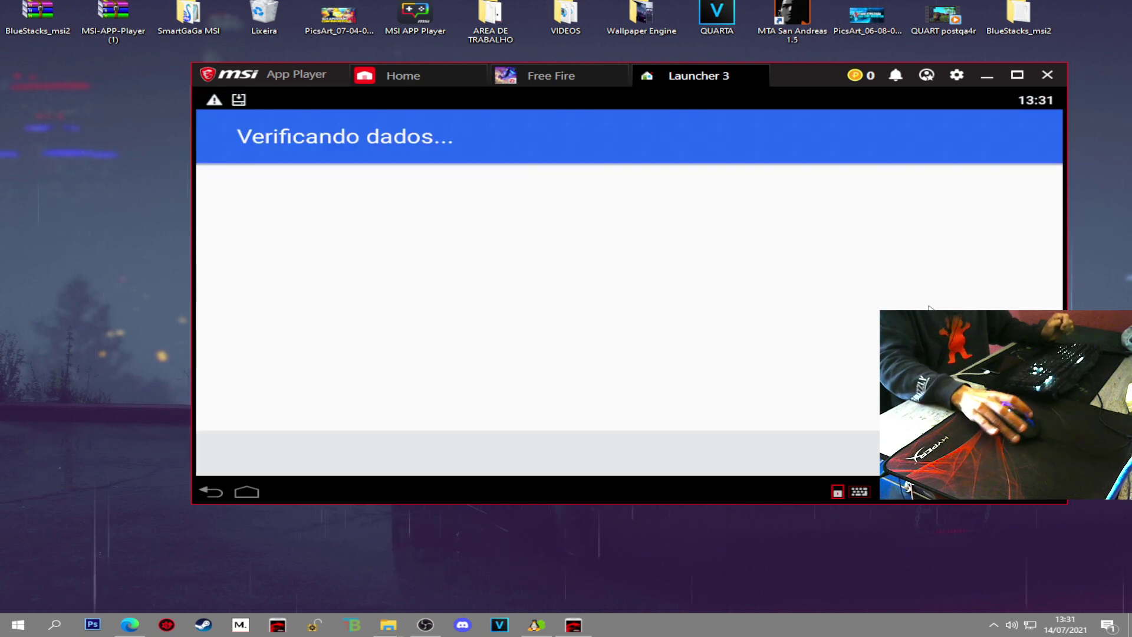
left_click(756, 72)
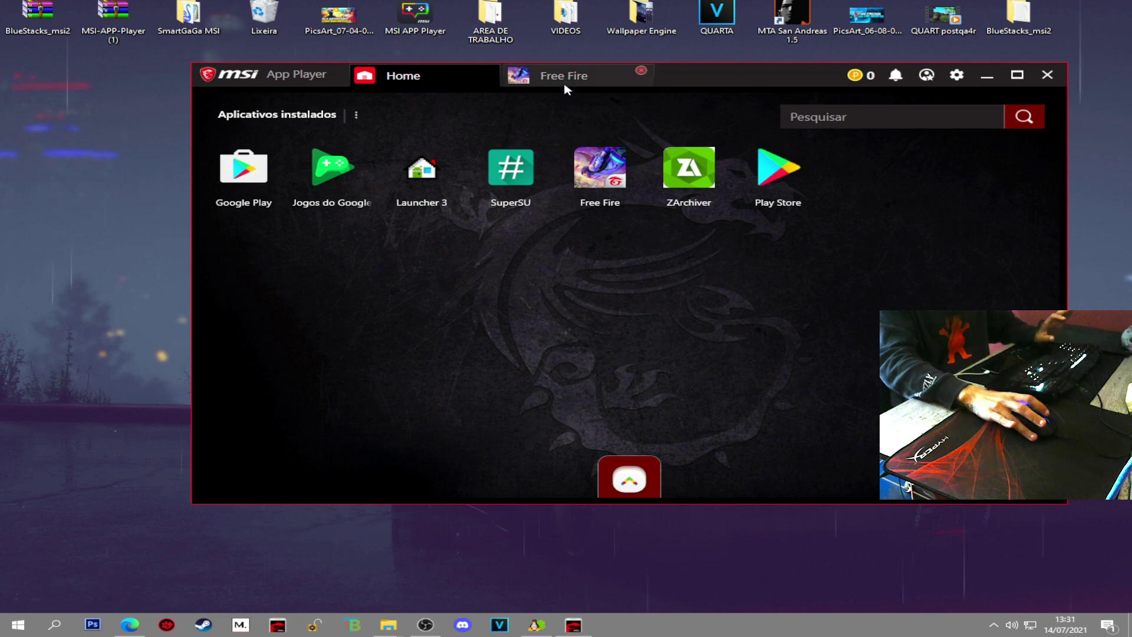
Step: Accept the Terms of Service on Free Fire's login screen, and view the additional login options before closing them
left_click(584, 82)
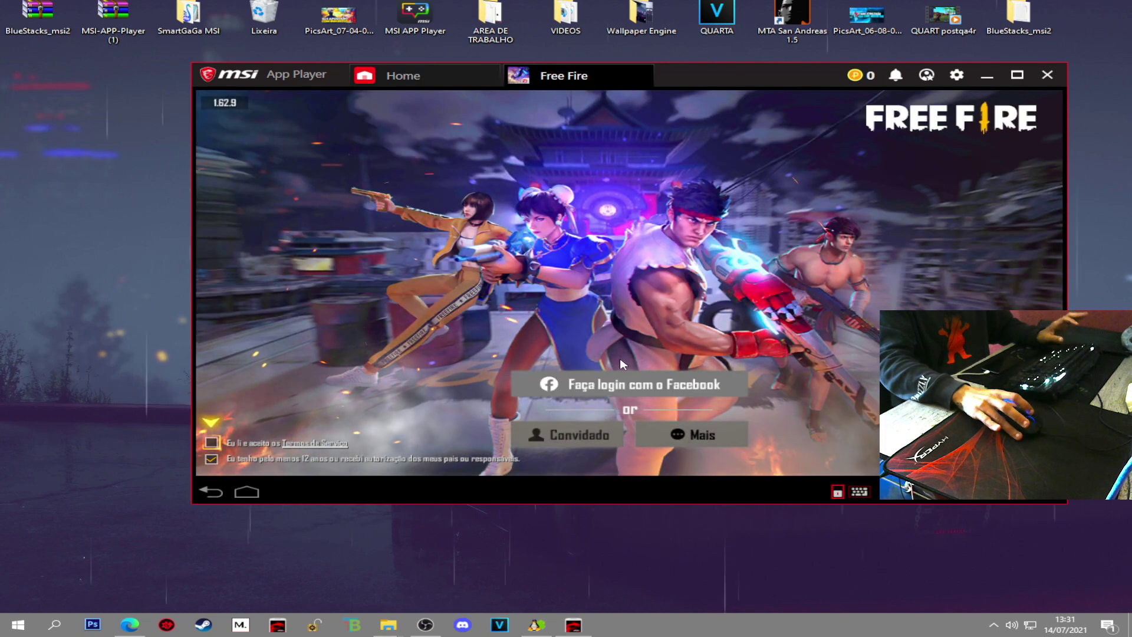
left_click(209, 444)
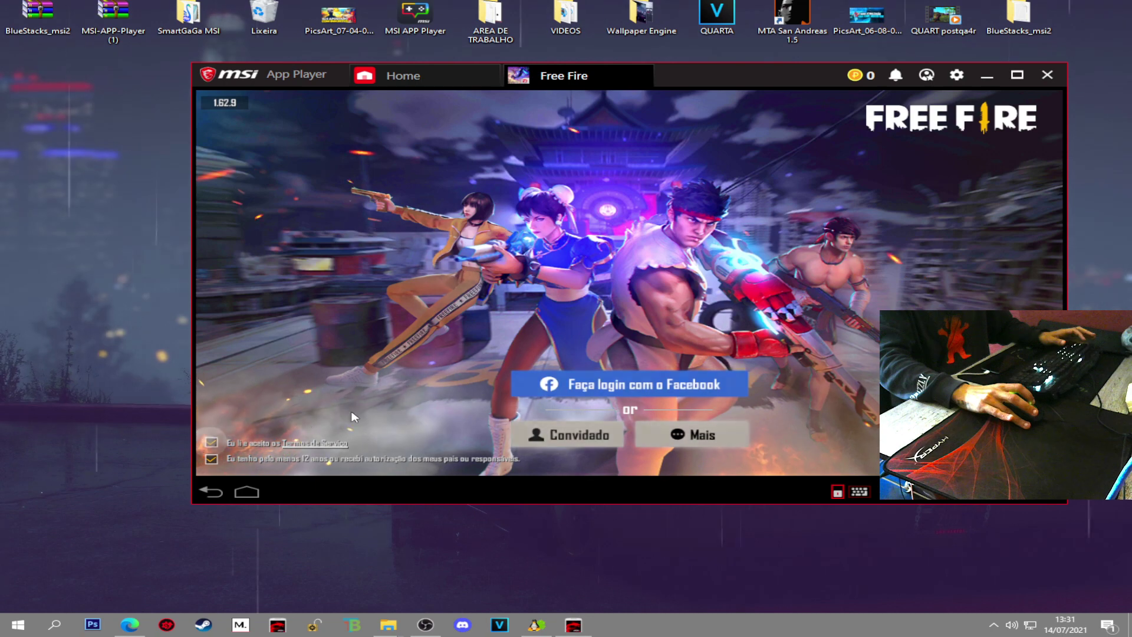
left_click(690, 434)
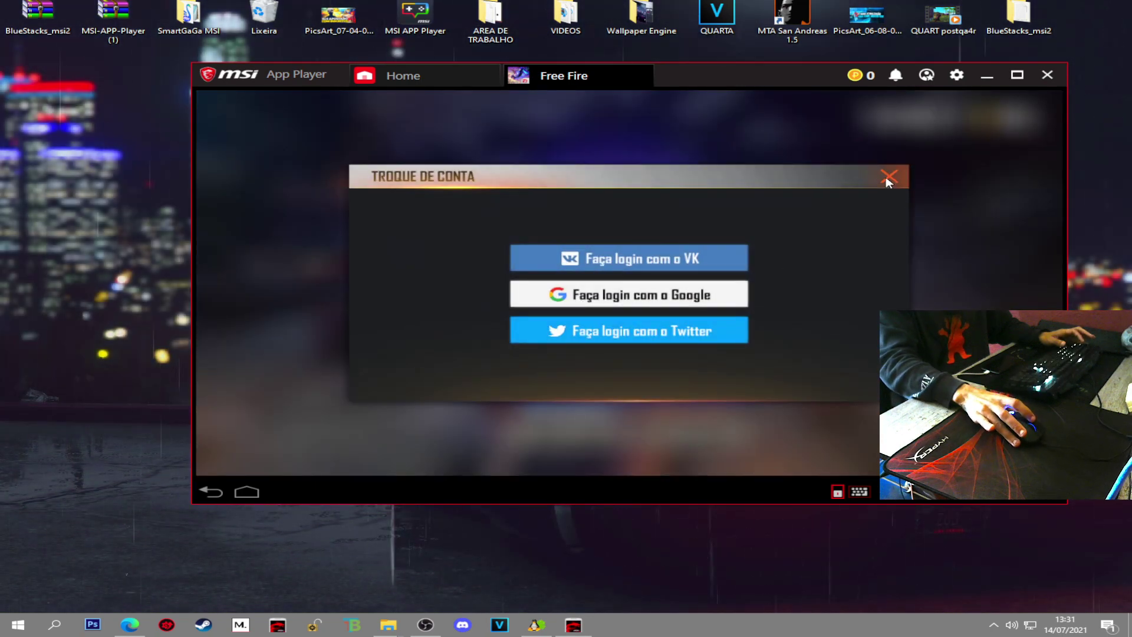
left_click(892, 172)
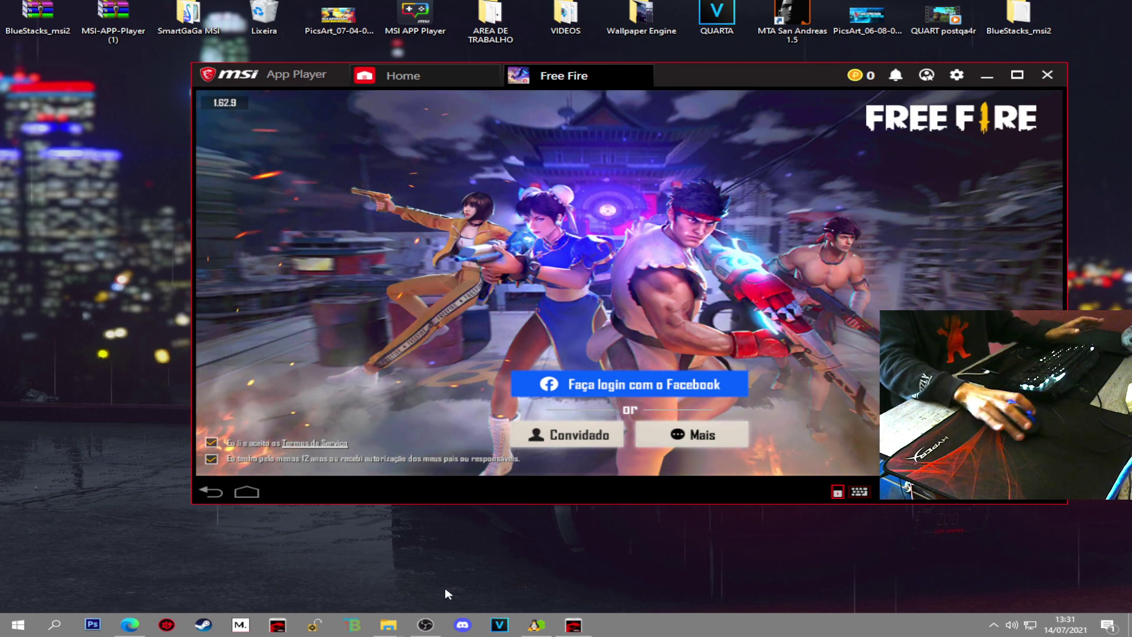
left_click(425, 625)
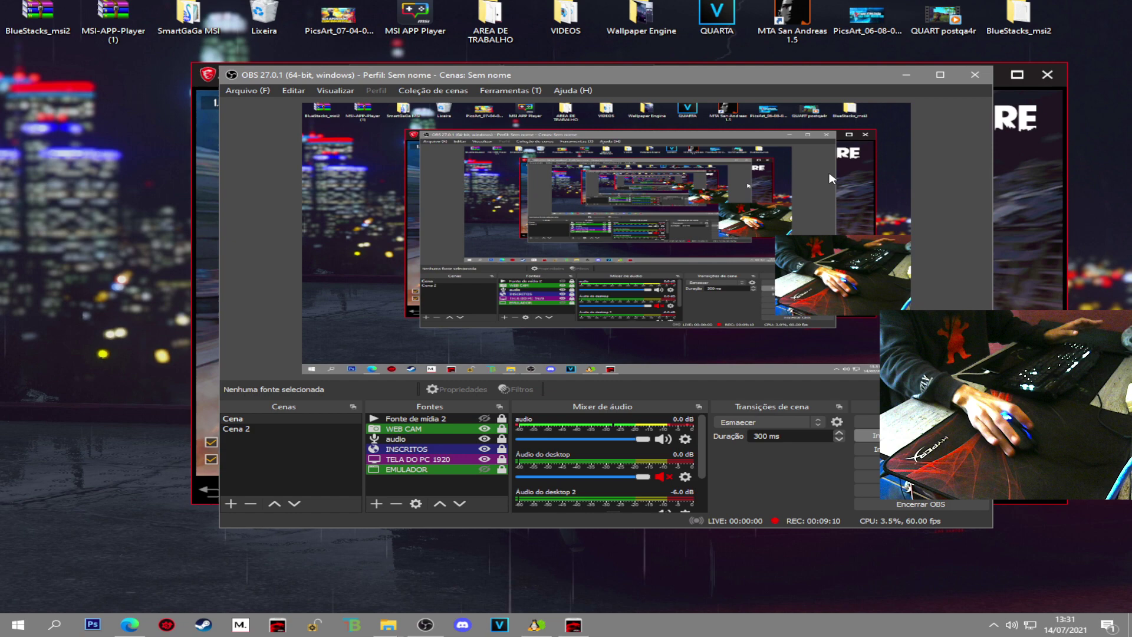
left_click(905, 76)
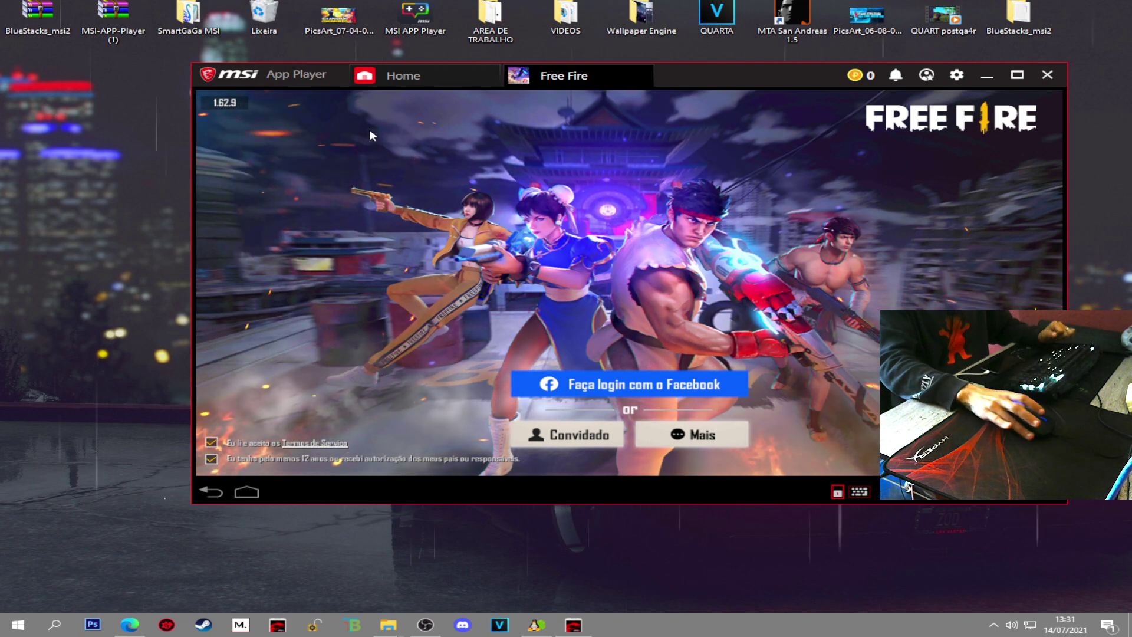
mouse_move(641, 72)
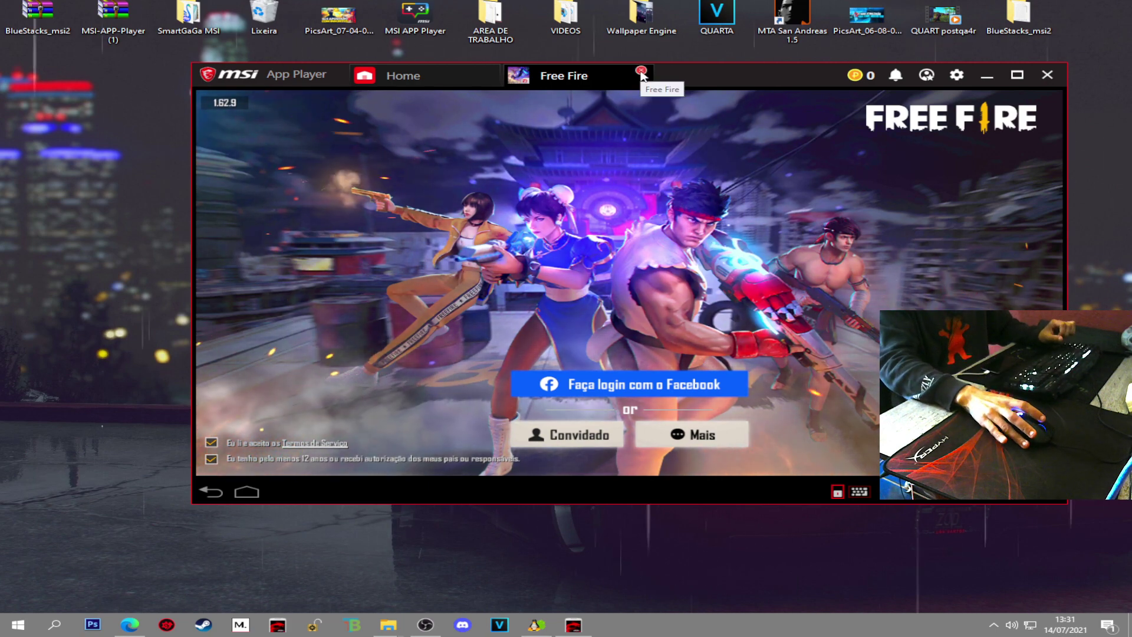